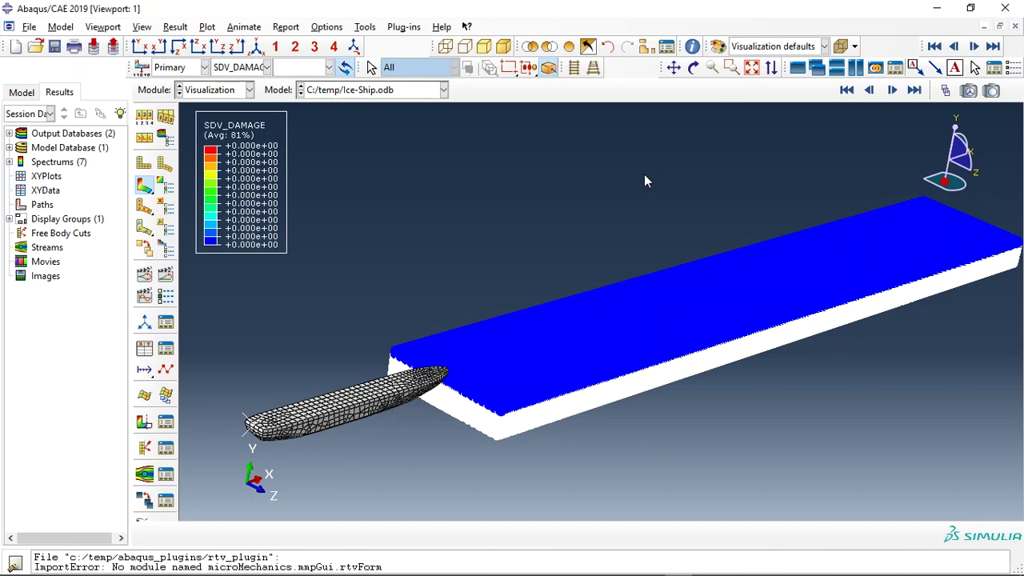
# Step: Orbit and zoom in to a close oblique view of the bow meeting the SDV_DAMAGE-plotted ice sheet
pyautogui.click(692, 67)
pyautogui.moveTo(691, 395); pyautogui.dragTo(606, 279)
pyautogui.moveTo(436, 328); pyautogui.dragTo(698, 301)
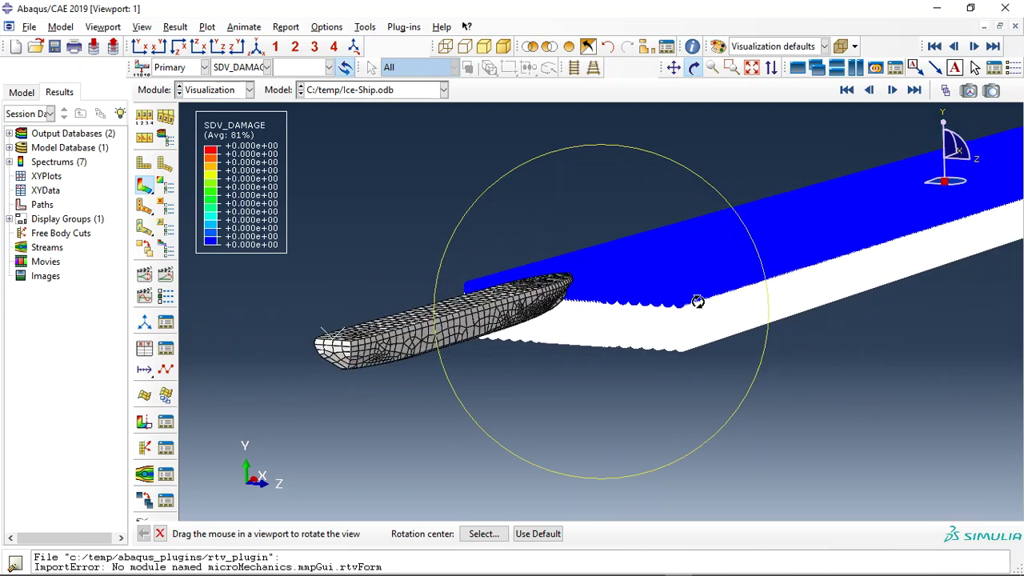
pyautogui.moveTo(676, 340); pyautogui.dragTo(682, 307)
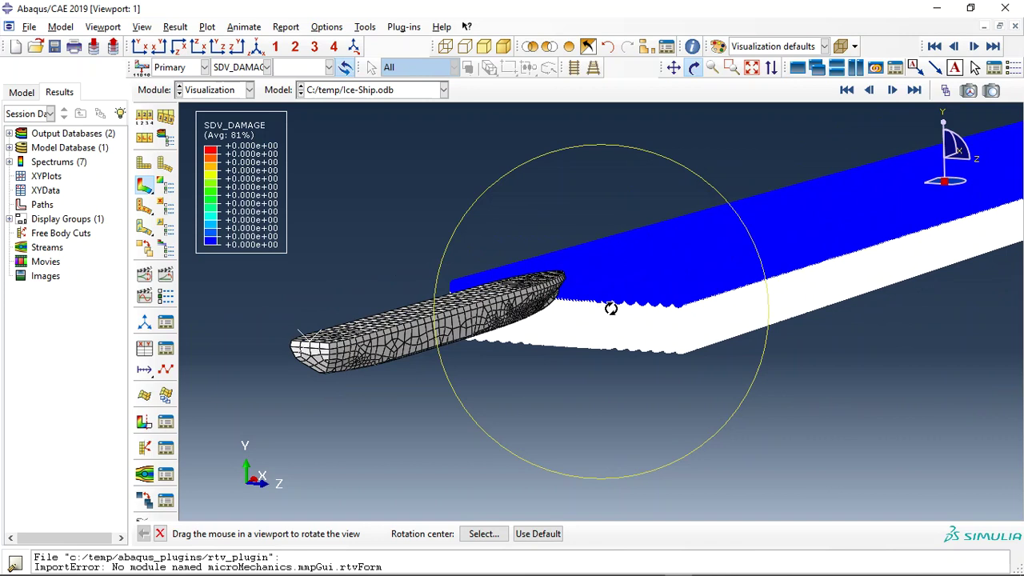
pyautogui.moveTo(526, 395); pyautogui.dragTo(481, 449)
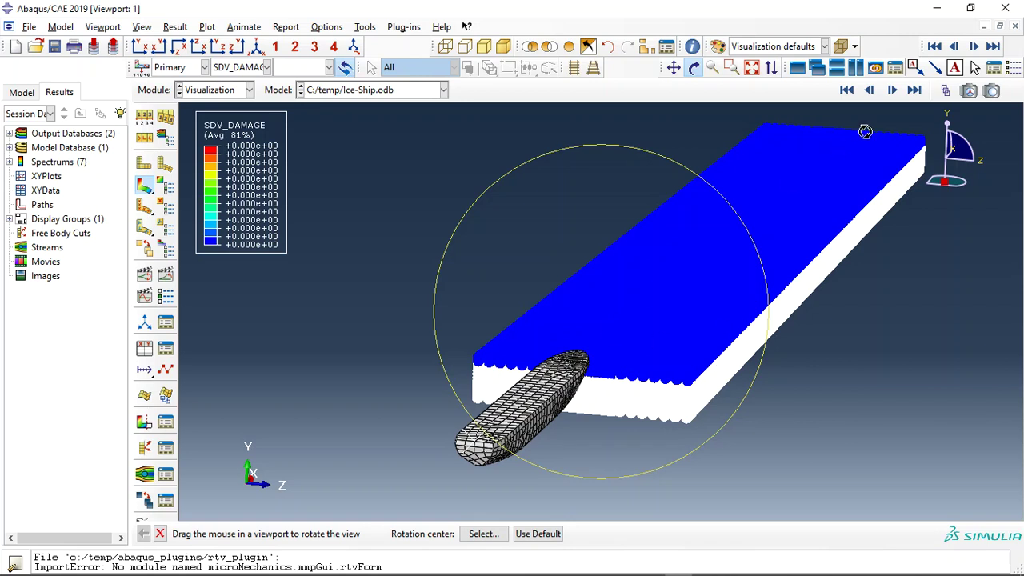
pyautogui.moveTo(864, 133); pyautogui.dragTo(581, 331)
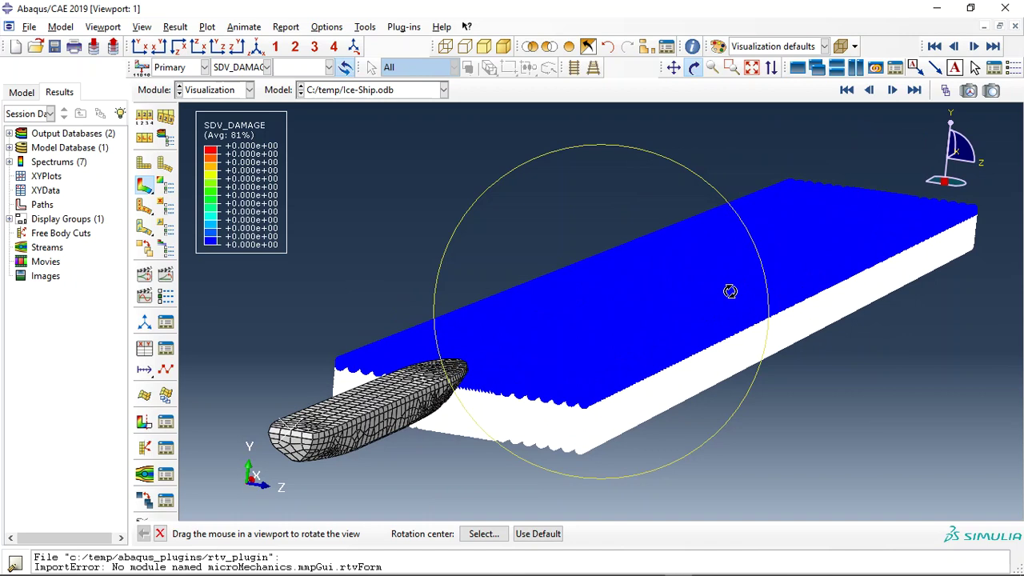
pyautogui.moveTo(719, 298); pyautogui.dragTo(438, 268)
pyautogui.press('Escape')
pyautogui.scroll(2, 472, 395)
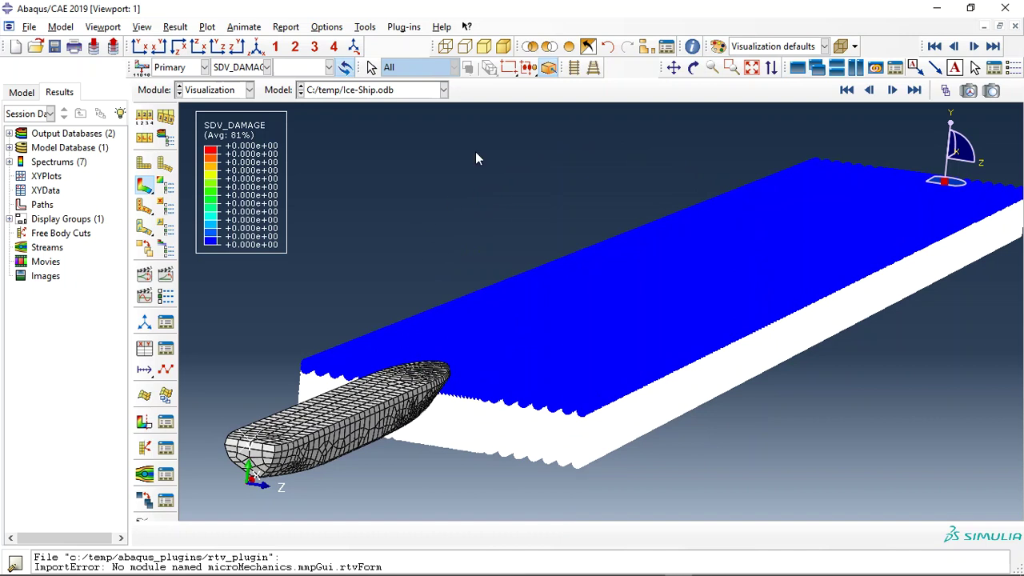
# Step: Play the collision until fully damaged ice (SDV_DAMAGE 1.0) surrounds the bow, then orbit in close
pyautogui.click(165, 276)
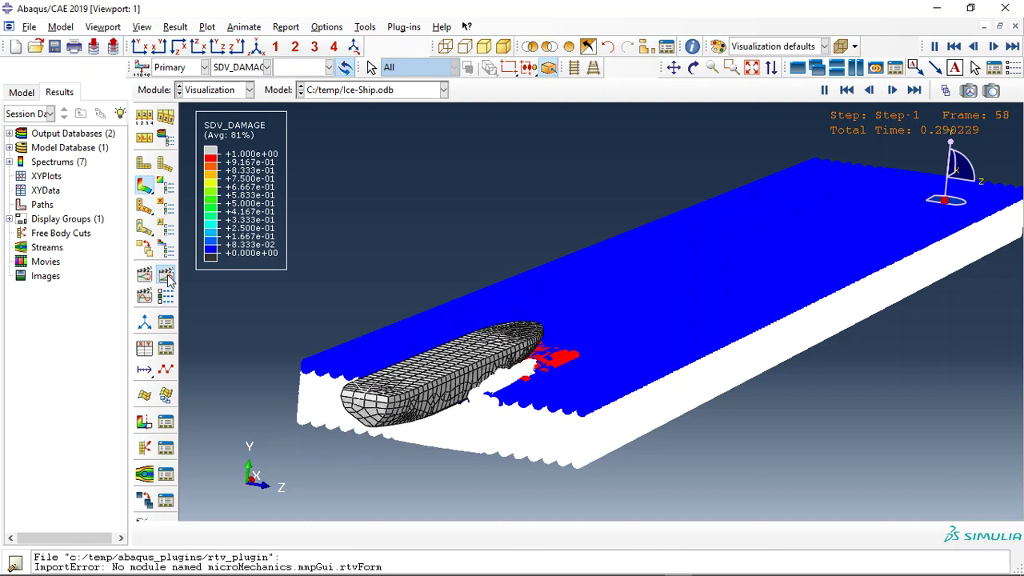
pyautogui.click(693, 67)
pyautogui.moveTo(453, 440); pyautogui.dragTo(651, 355)
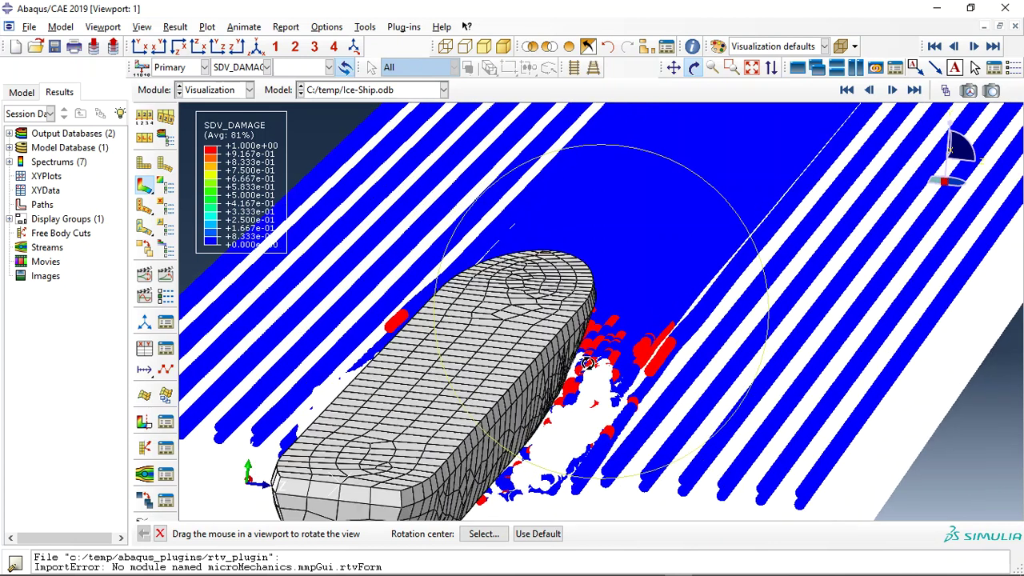
pyautogui.press('Escape')
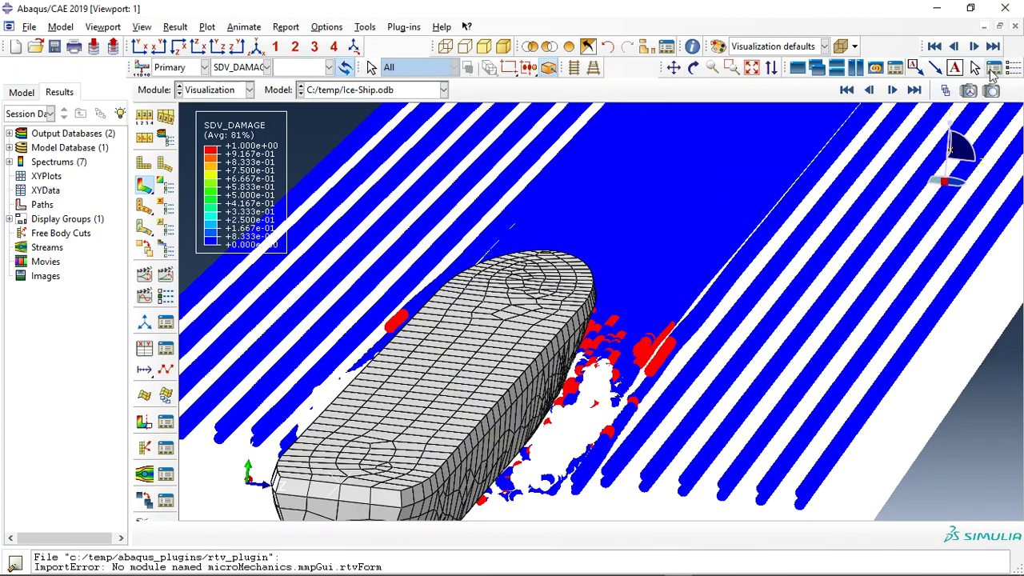
pyautogui.click(945, 90)
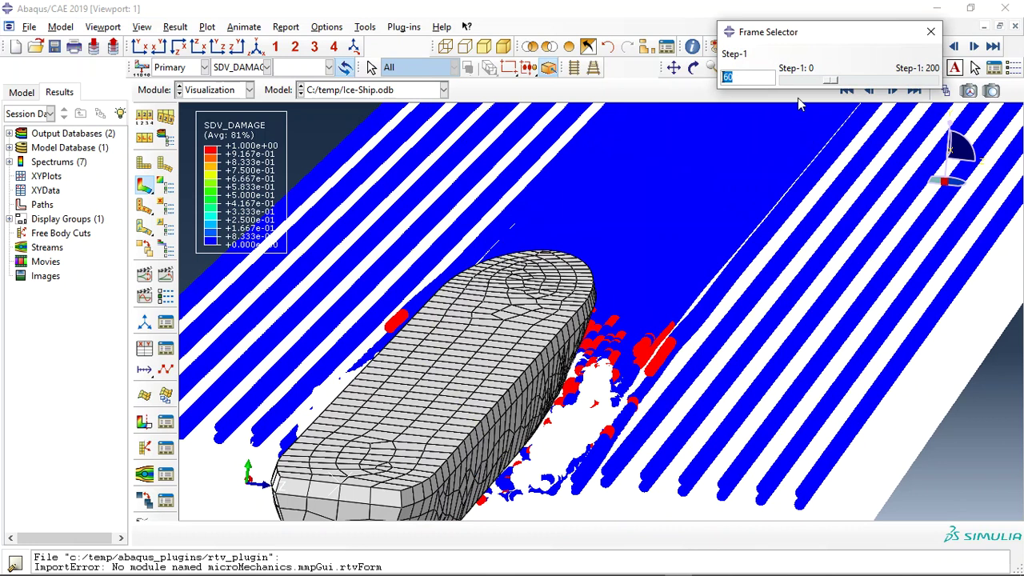
# Step: Advance Step-1 from frame 60 to 118, then zoom out and orbit to a near-front view of the ship
pyautogui.moveTo(830, 85); pyautogui.dragTo(837, 84)
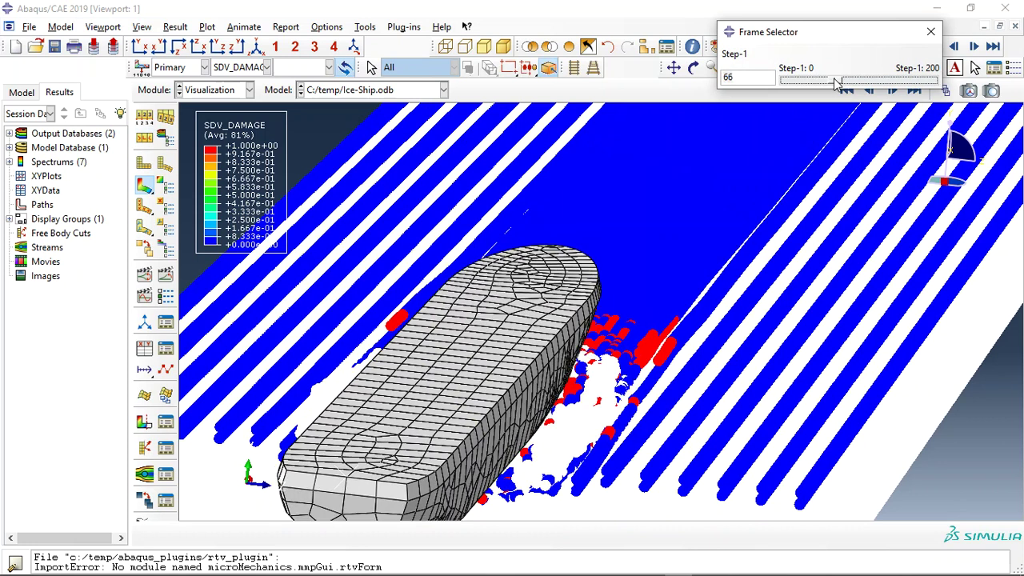
pyautogui.moveTo(835, 85); pyautogui.dragTo(856, 80)
pyautogui.keyDown('ctrl'); pyautogui.keyDown('alt'); pyautogui.moveTo(408, 409); pyautogui.dragTo(660, 186); pyautogui.keyUp('alt'); pyautogui.keyUp('ctrl')
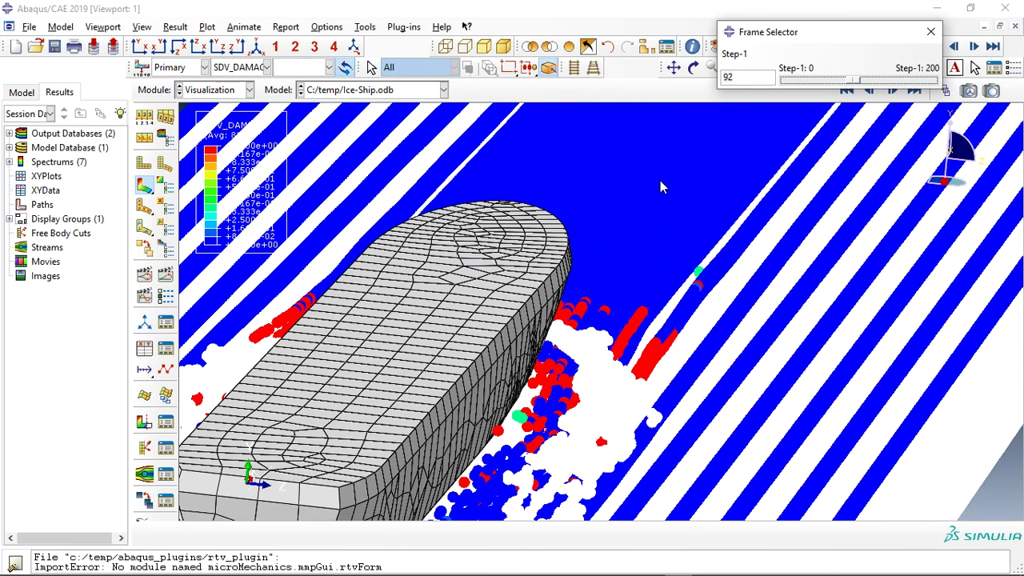
pyautogui.moveTo(851, 84); pyautogui.dragTo(861, 80)
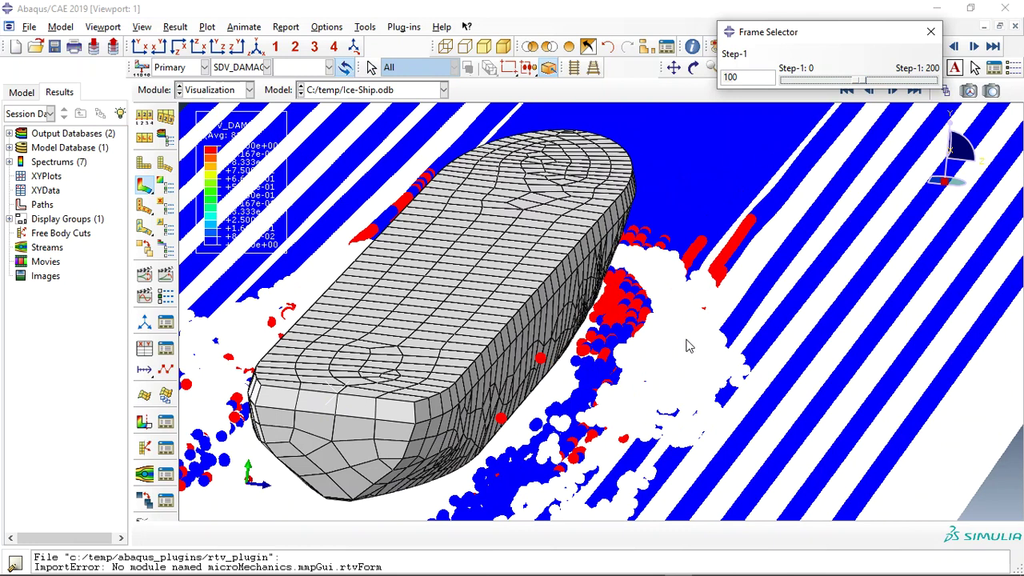
pyautogui.moveTo(859, 82); pyautogui.dragTo(872, 81)
pyautogui.scroll(-5, 685, 339)
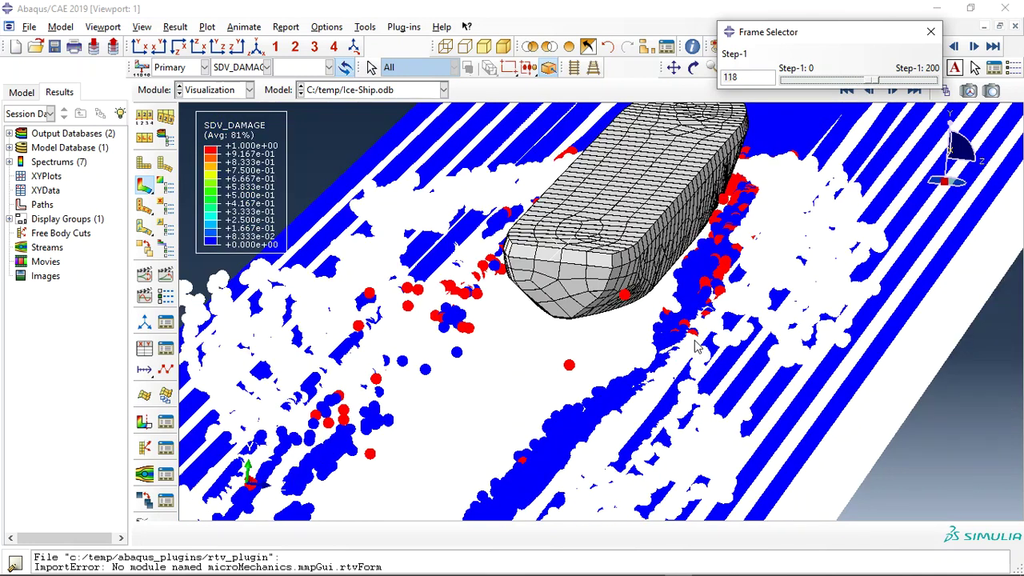
pyautogui.click(694, 68)
pyautogui.moveTo(616, 336)
pyautogui.mouseDown()
pyautogui.moveTo(603, 306)
pyautogui.moveTo(629, 334)
pyautogui.mouseUp()
# Step: Plot the LE strain contour and view the ice from more directly above
pyautogui.click(242, 68)
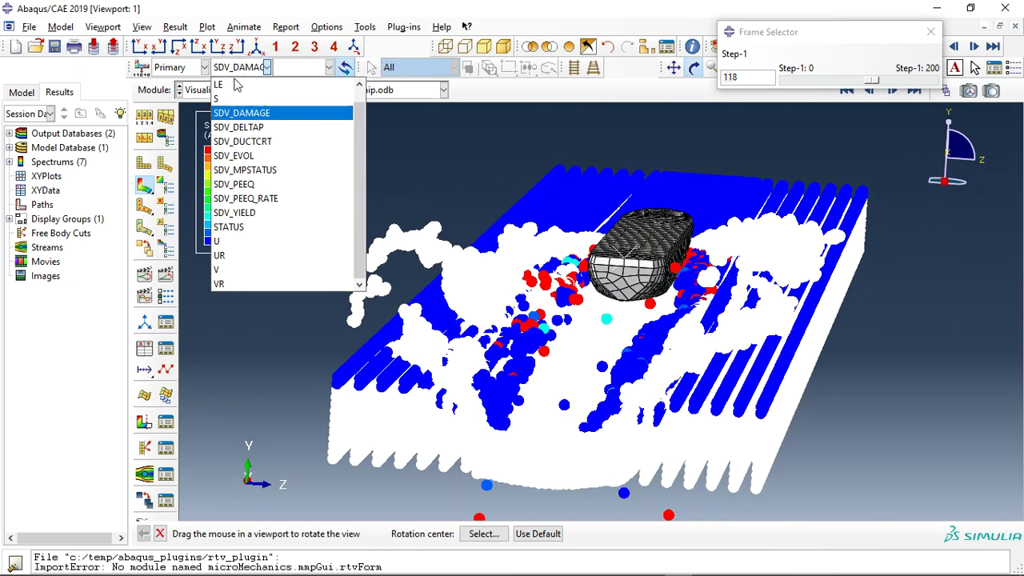
pyautogui.click(237, 85)
pyautogui.moveTo(612, 368); pyautogui.dragTo(488, 341)
# Step: Switch the contour to SDV_DUCTCRT and orbit to a low close view under the bow
pyautogui.click(244, 70)
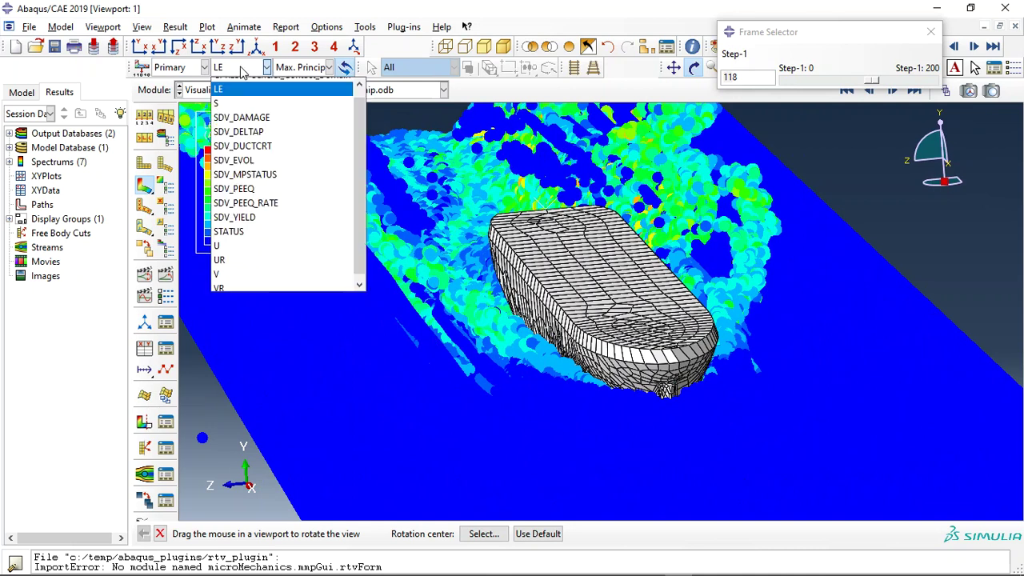
pyautogui.click(240, 146)
pyautogui.moveTo(632, 369); pyautogui.dragTo(672, 404)
pyautogui.moveTo(867, 116); pyautogui.dragTo(902, 88)
# Step: Step the results forward one frame at a time from frame 118 to 125
pyautogui.click(893, 93)
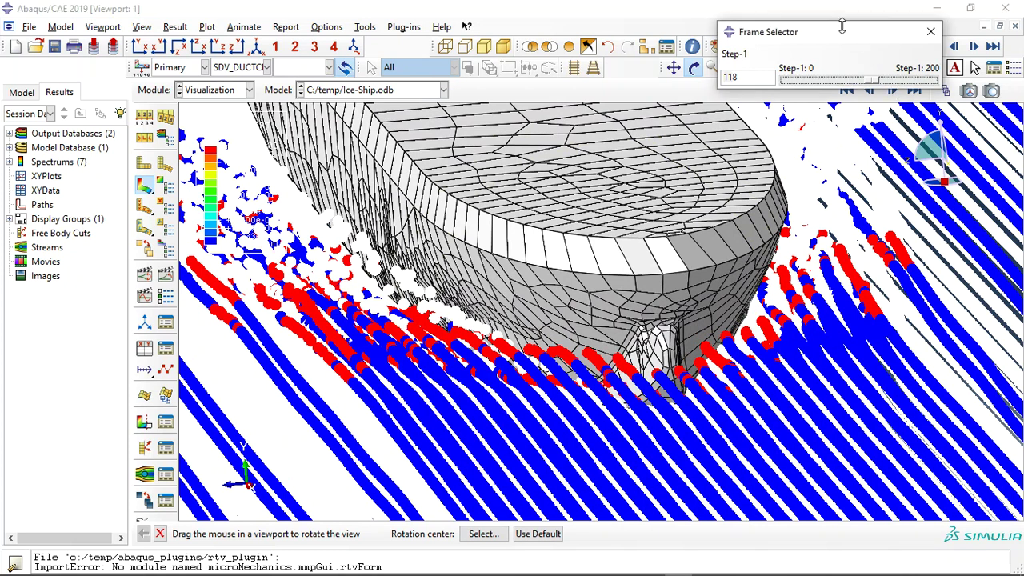
pyautogui.moveTo(841, 33); pyautogui.dragTo(838, 24)
pyautogui.click(893, 91)
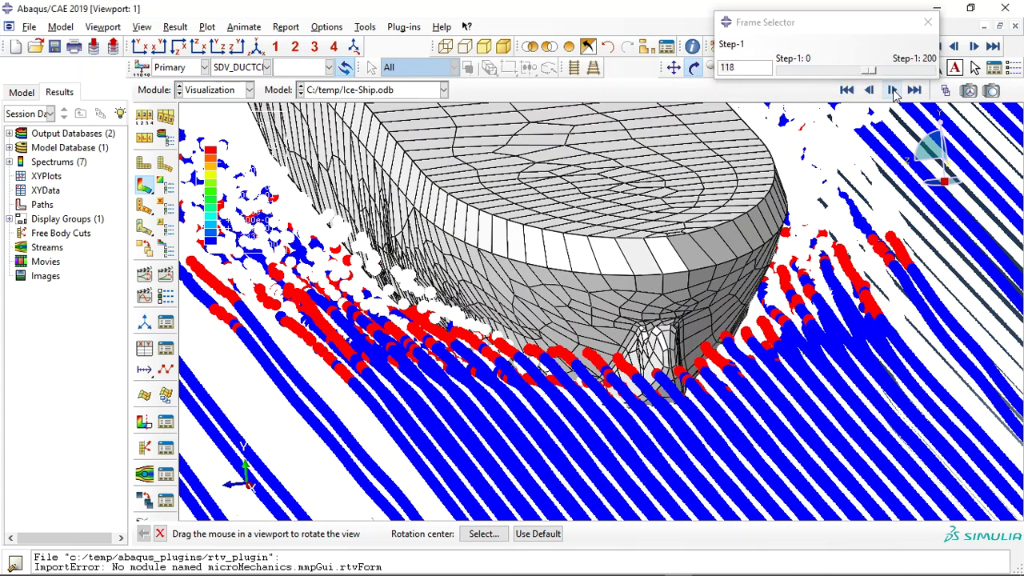
pyautogui.click(892, 91)
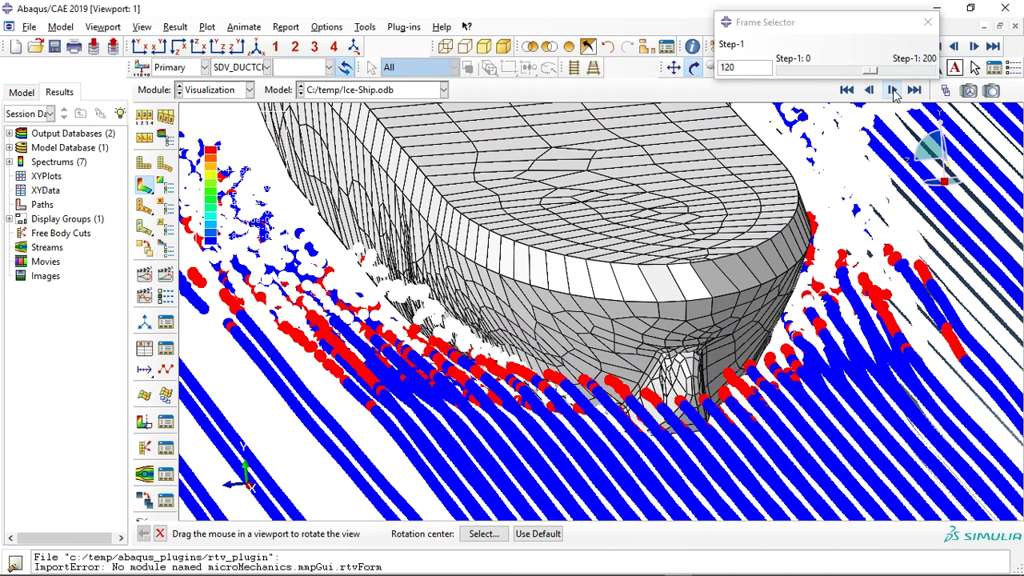
pyautogui.click(893, 90)
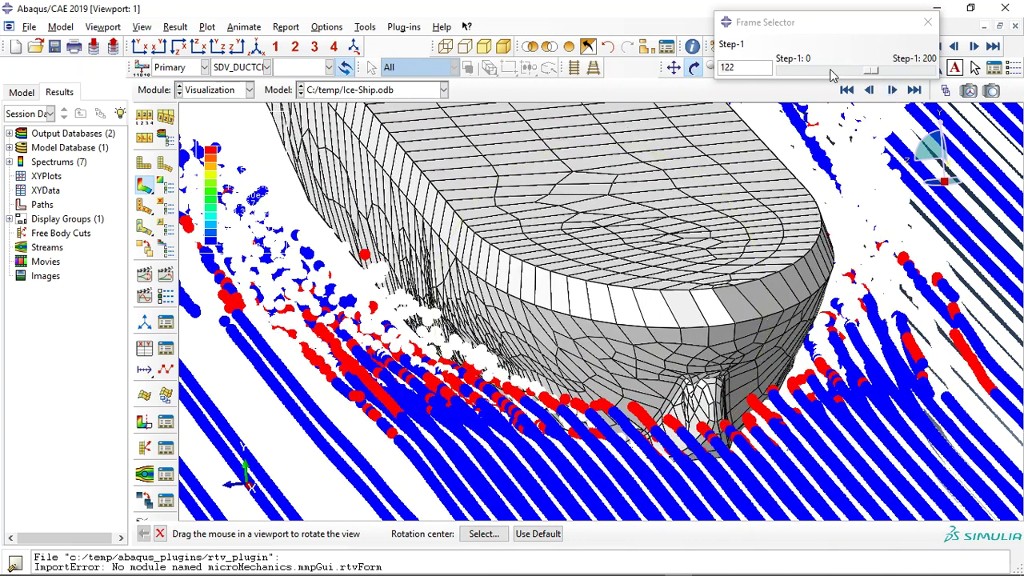
pyautogui.click(892, 90)
pyautogui.click(893, 91)
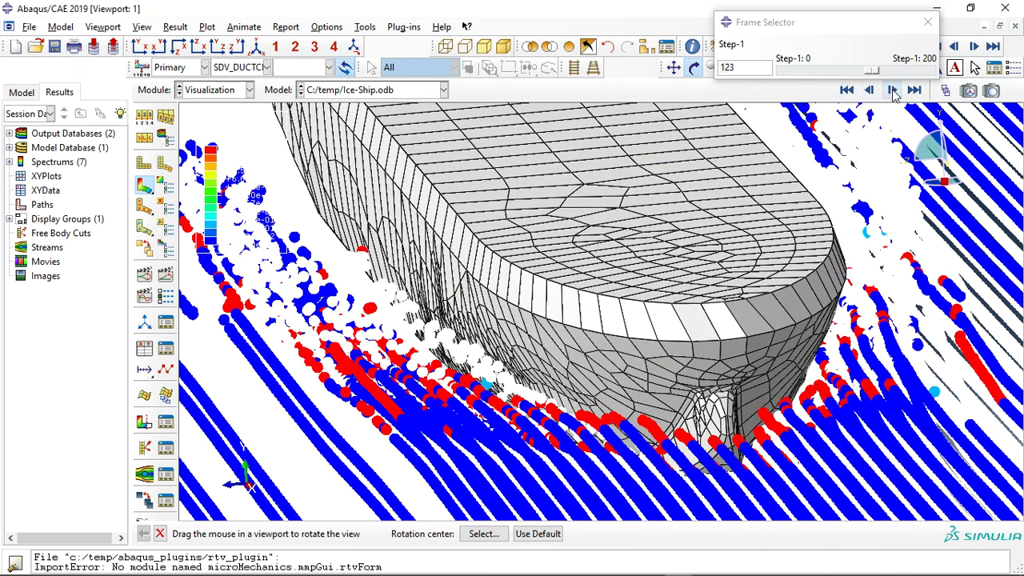
pyautogui.click(893, 90)
pyautogui.click(893, 90)
# Step: Plot SDV_YIELD, then switch to Mises stress S and bring up its contour options
pyautogui.moveTo(720, 240); pyautogui.dragTo(224, 80)
pyautogui.click(238, 68)
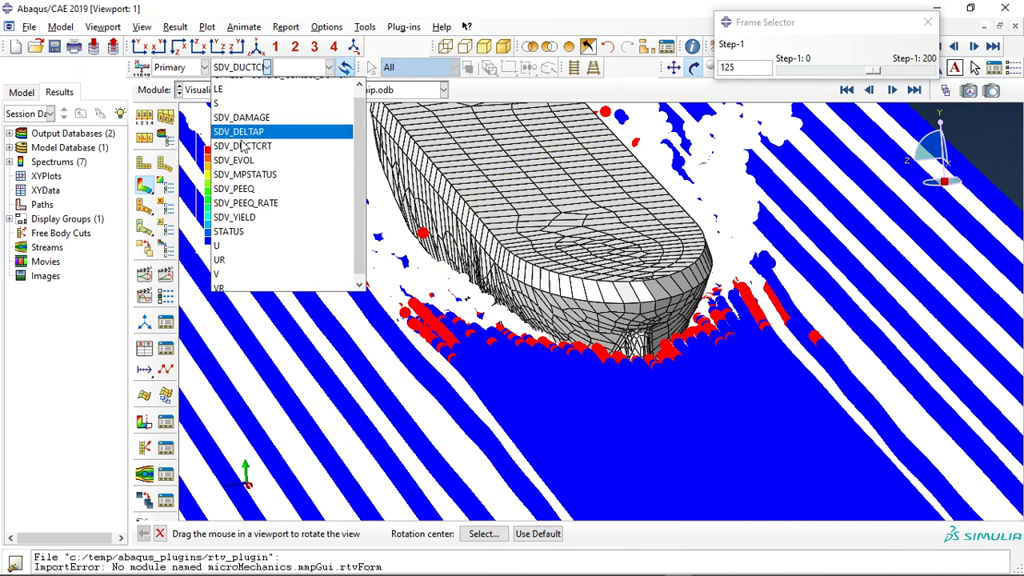
pyautogui.click(252, 218)
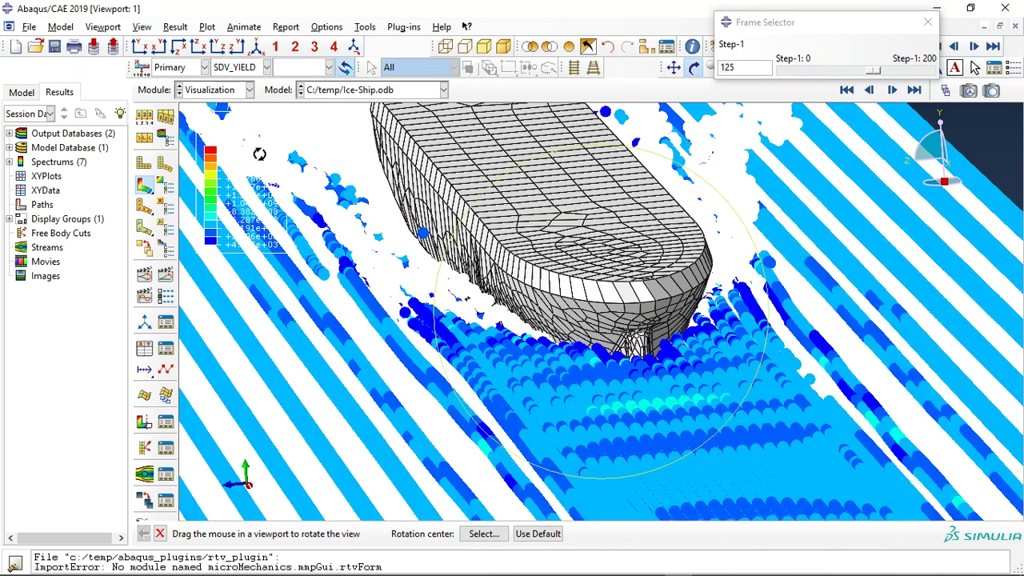
pyautogui.click(256, 69)
pyautogui.click(226, 103)
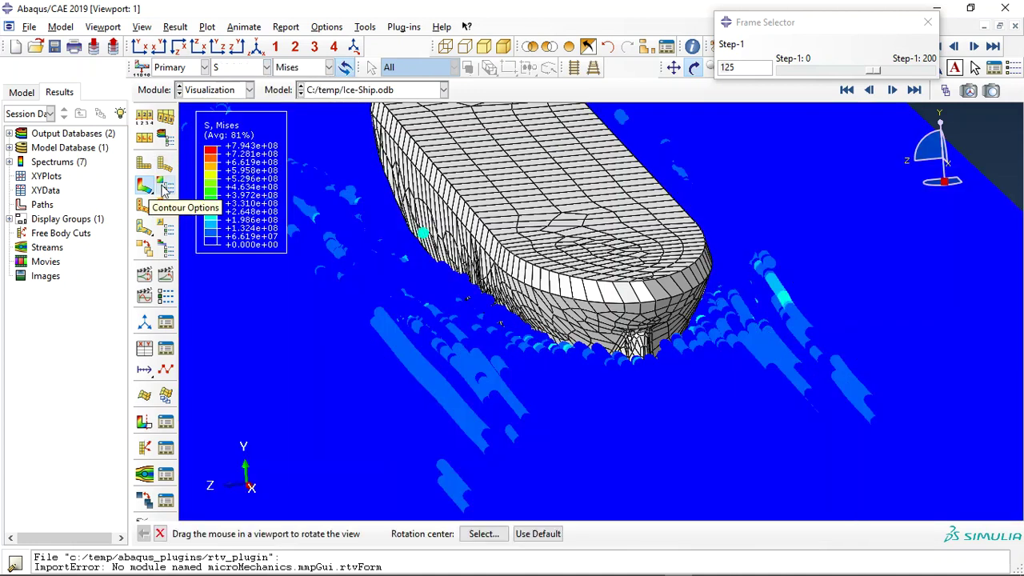
pyautogui.click(160, 184)
# Step: Cap the Mises contour maximum at 4.94337E+07 and apply it
pyautogui.click(180, 197)
pyautogui.click(164, 215)
pyautogui.moveTo(241, 211); pyautogui.dragTo(254, 217)
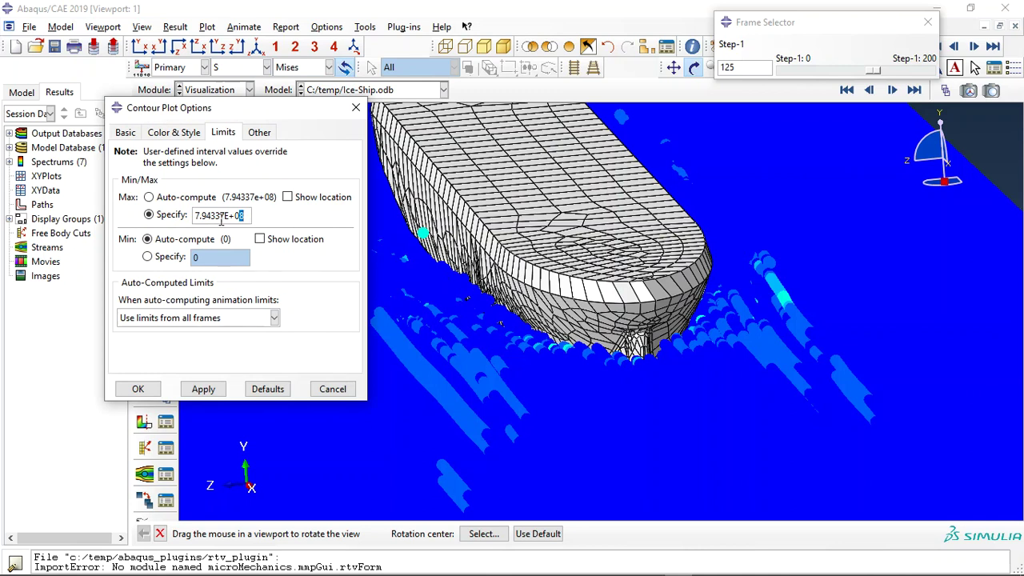
pyautogui.write('4')
pyautogui.click(204, 389)
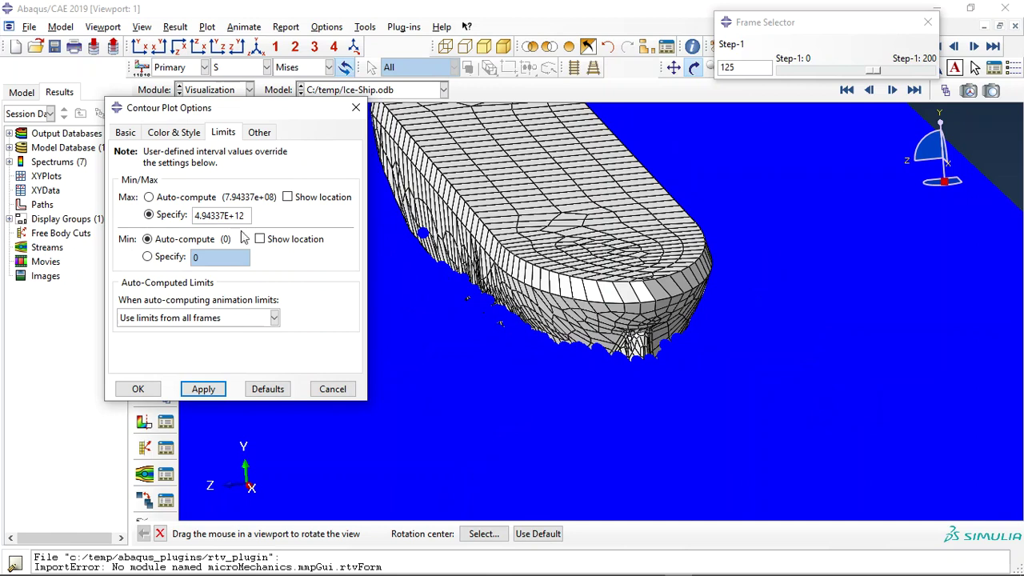
pyautogui.moveTo(241, 216); pyautogui.dragTo(254, 216)
pyautogui.click(203, 388)
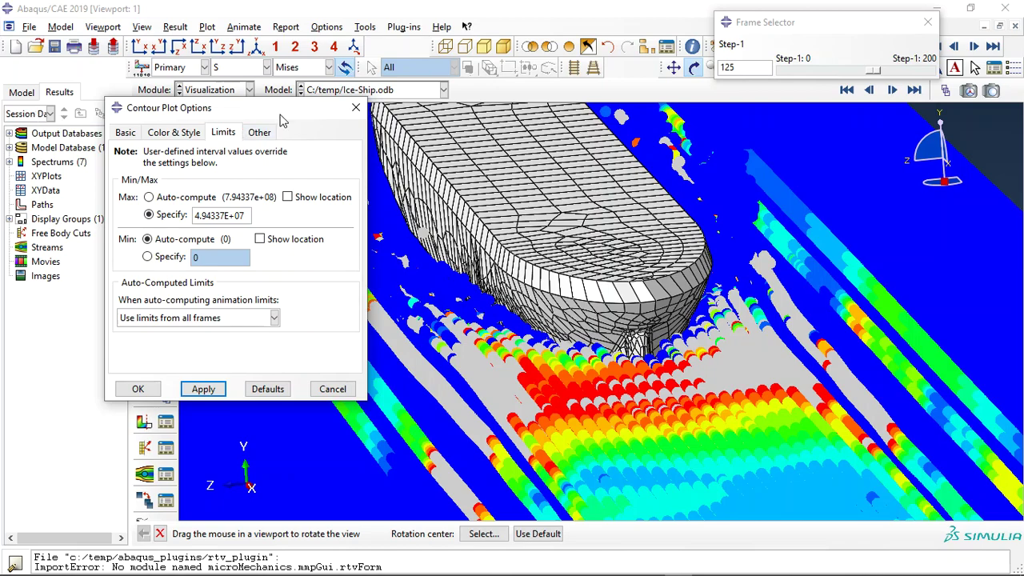
pyautogui.moveTo(281, 120); pyautogui.dragTo(27, 83)
# Step: Play the collision animation to frame 128, then close the Frame Selector
pyautogui.moveTo(640, 455); pyautogui.dragTo(640, 346)
pyautogui.click(894, 91)
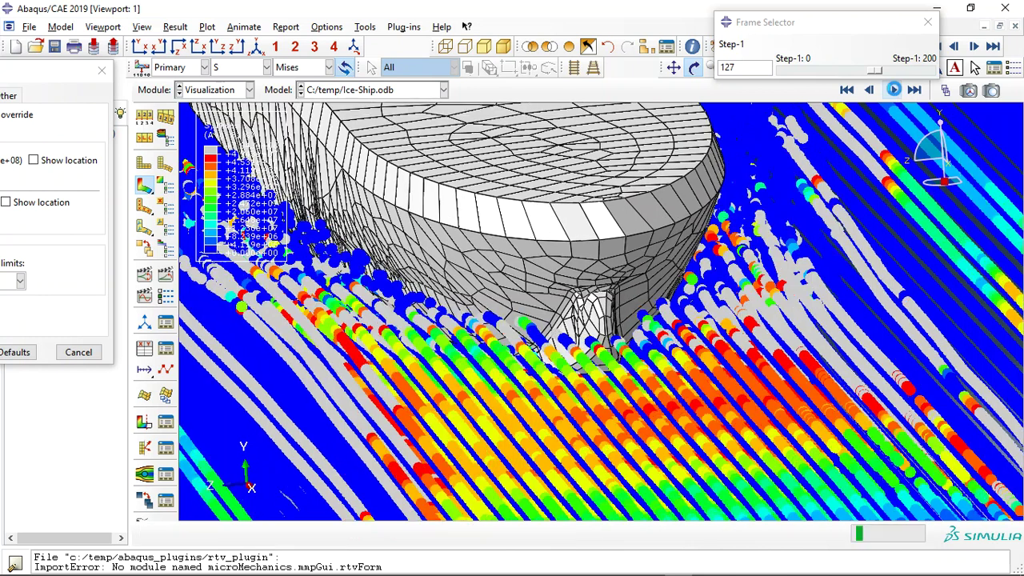
pyautogui.click(893, 90)
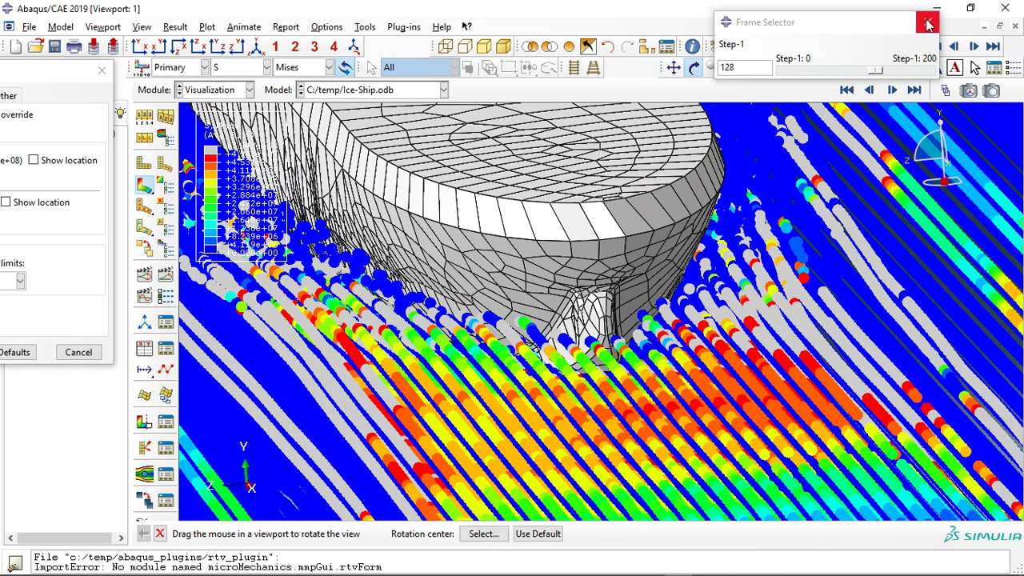
pyautogui.click(927, 22)
pyautogui.click(915, 89)
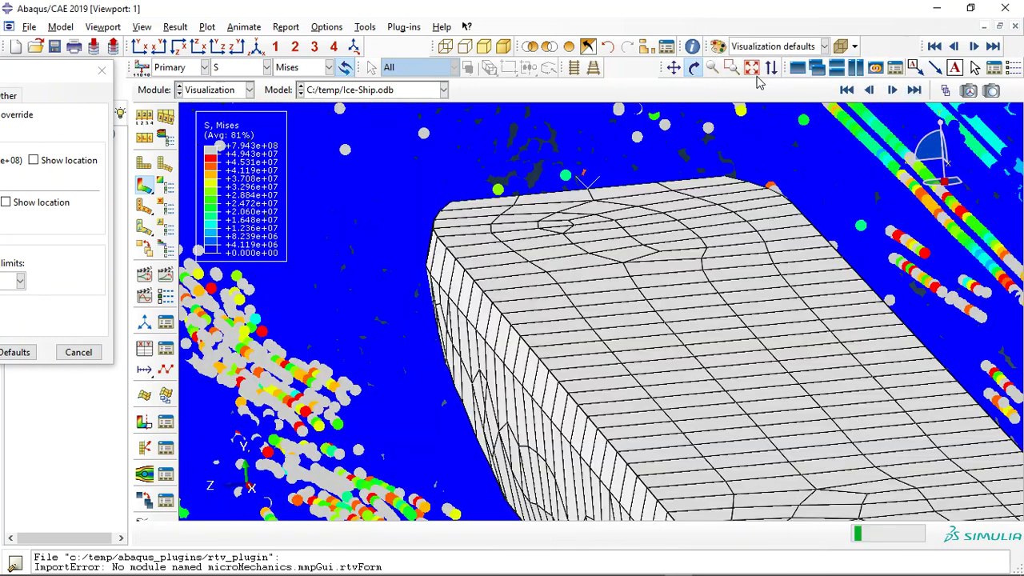
# Step: Refit and re-orient the view, then return the contour maximum limit to automatic
pyautogui.click(751, 68)
pyautogui.scroll(10, 622, 210)
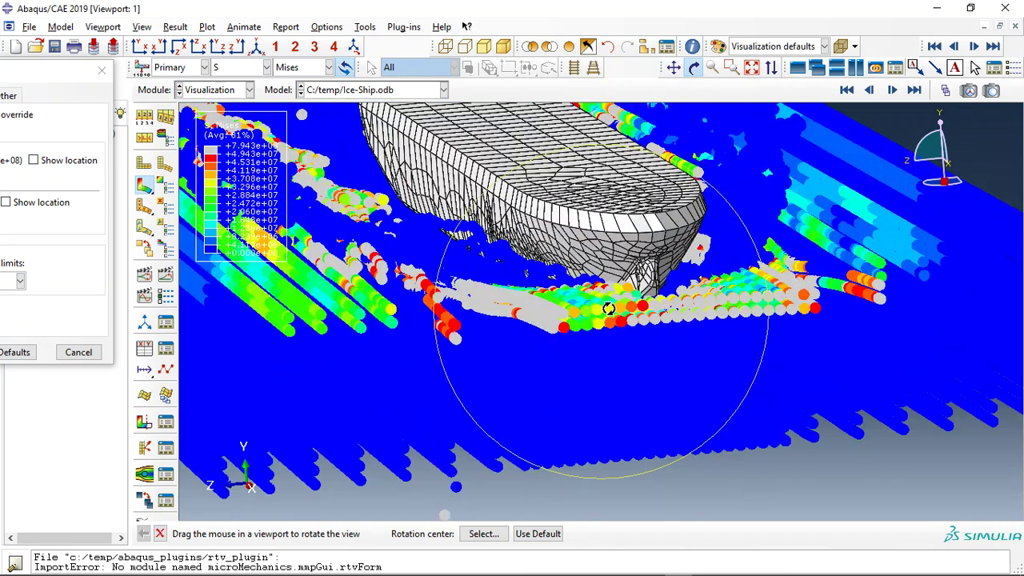
pyautogui.moveTo(608, 308); pyautogui.dragTo(661, 287)
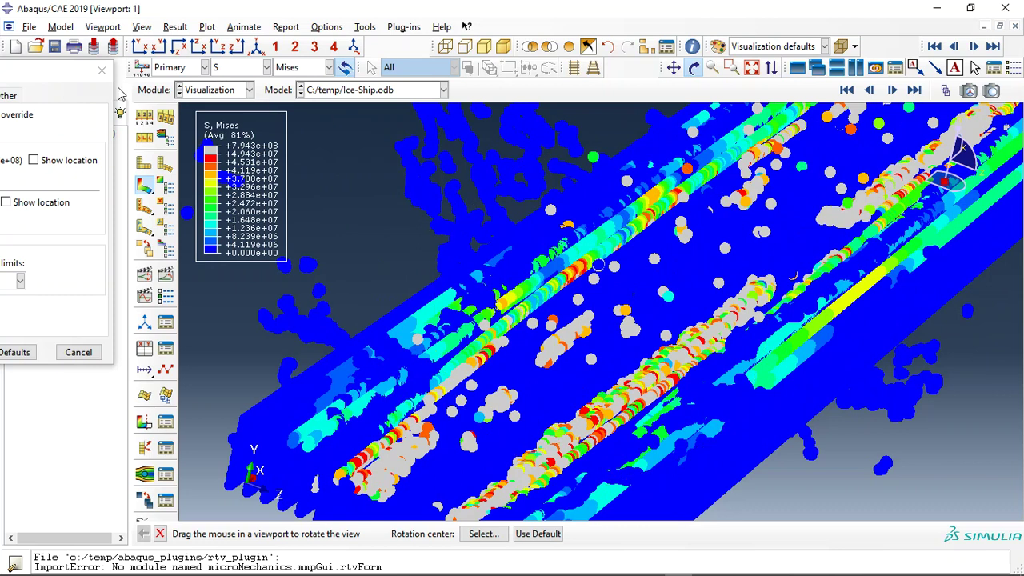
pyautogui.moveTo(75, 77); pyautogui.dragTo(242, 86)
pyautogui.click(78, 169)
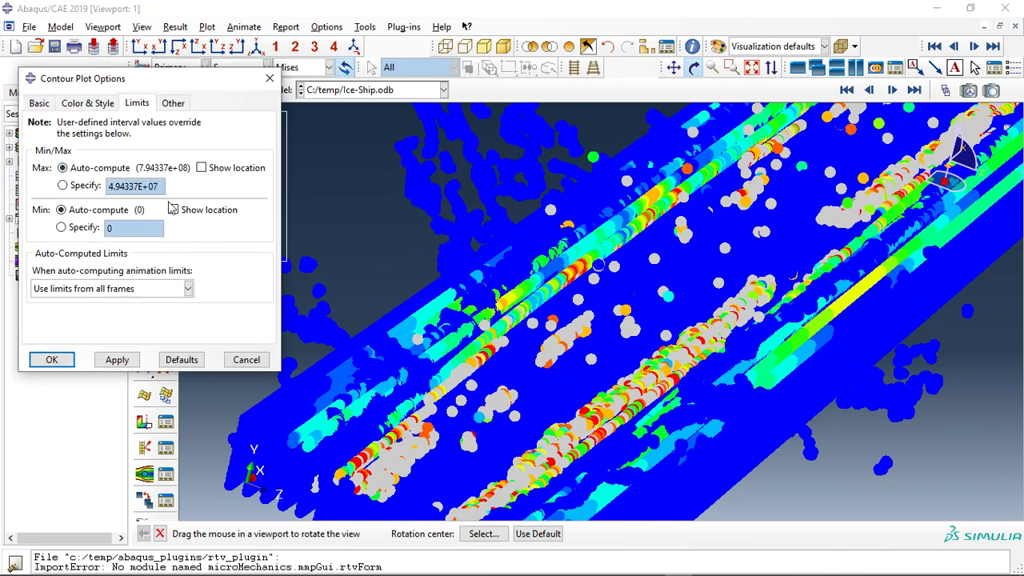
pyautogui.click(51, 359)
# Step: Go to frame 87 and plot SDV_DUCTCRT, orbiting in on the ship hull
pyautogui.click(944, 89)
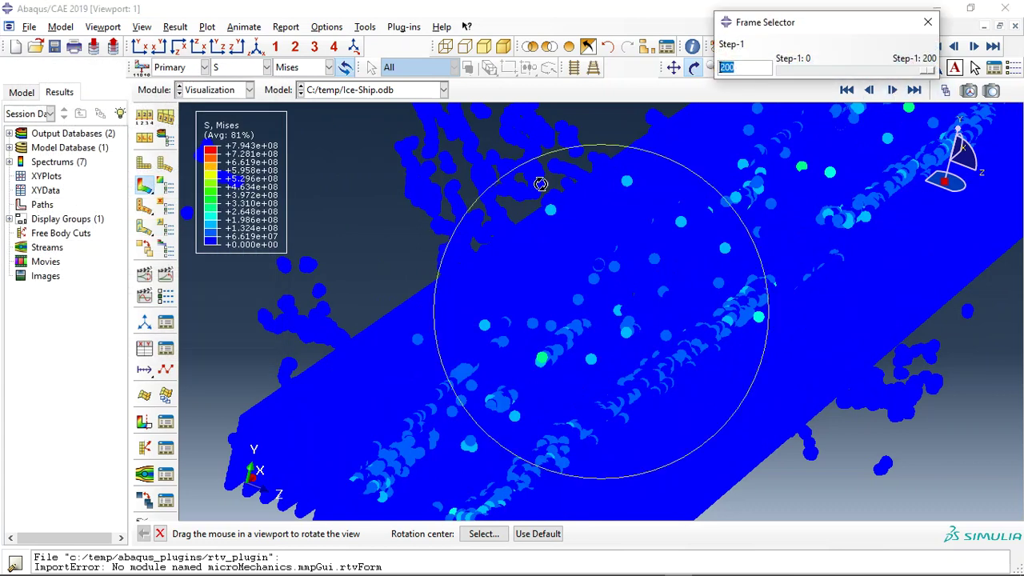
pyautogui.moveTo(926, 72); pyautogui.dragTo(848, 70)
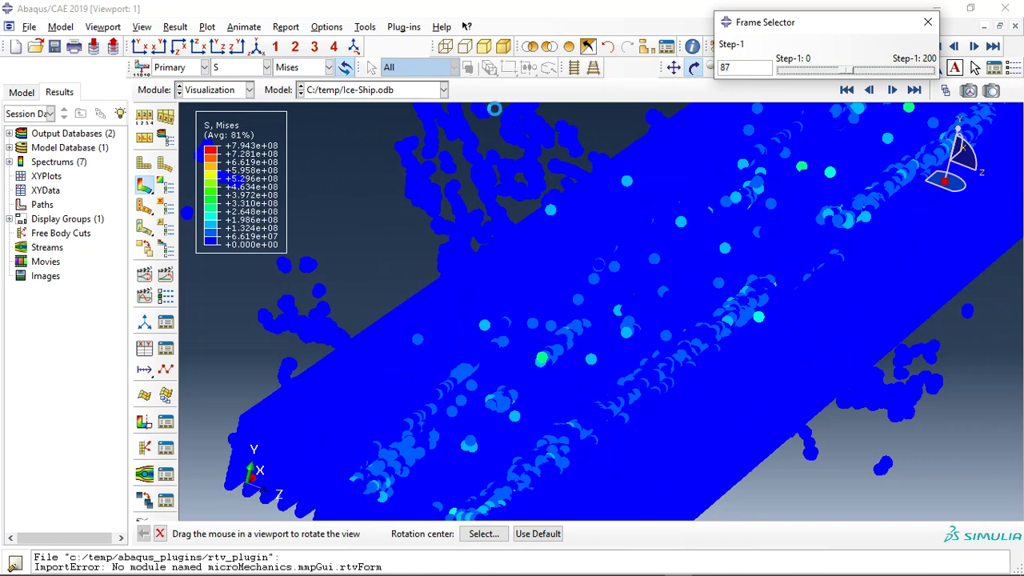
pyautogui.click(246, 67)
pyautogui.click(242, 146)
pyautogui.moveTo(723, 222); pyautogui.dragTo(678, 268)
pyautogui.press('Escape')
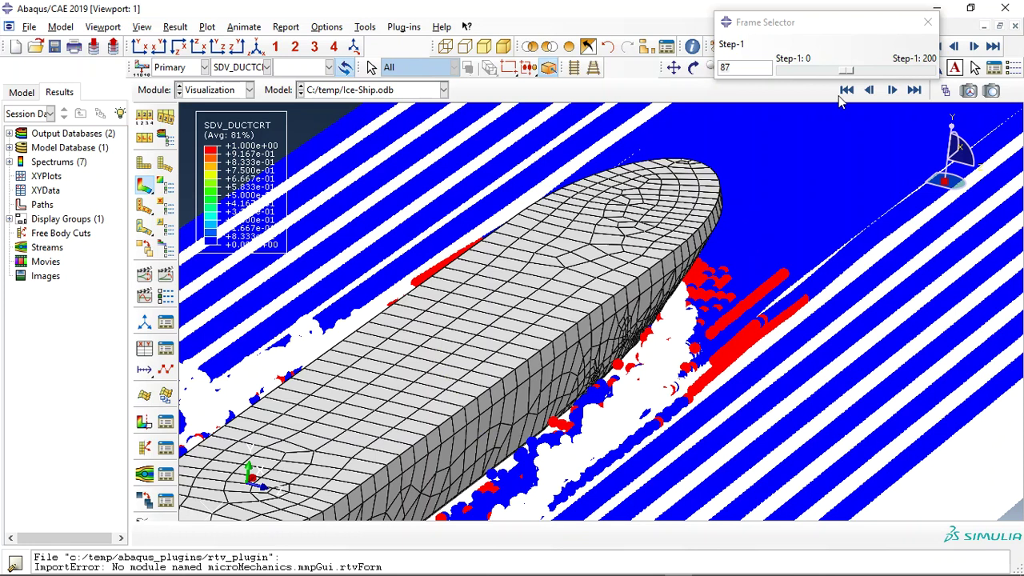
# Step: Step the results forward frame by frame from 88 to 100
pyautogui.click(894, 91)
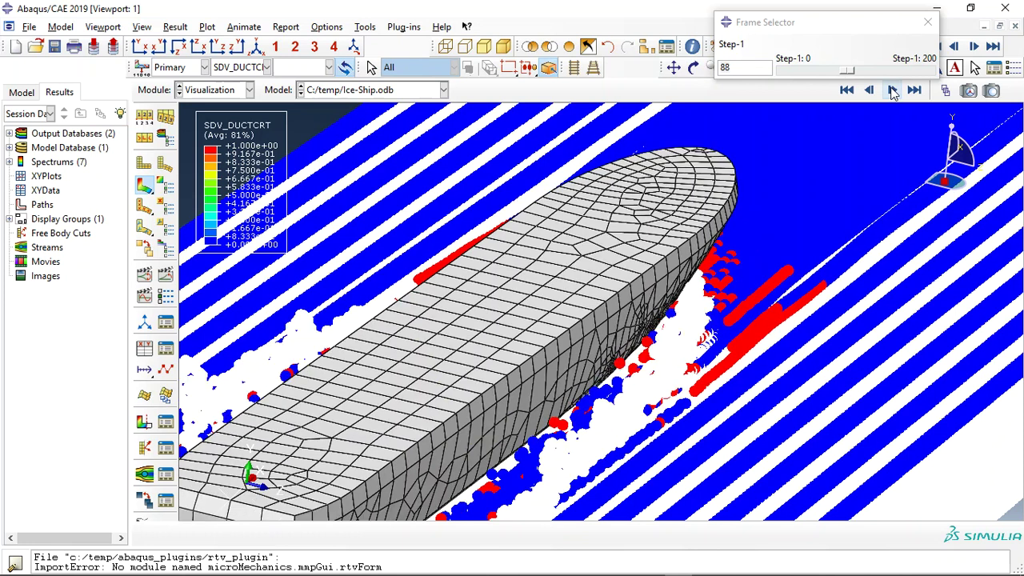
pyautogui.click(893, 92)
pyautogui.click(893, 91)
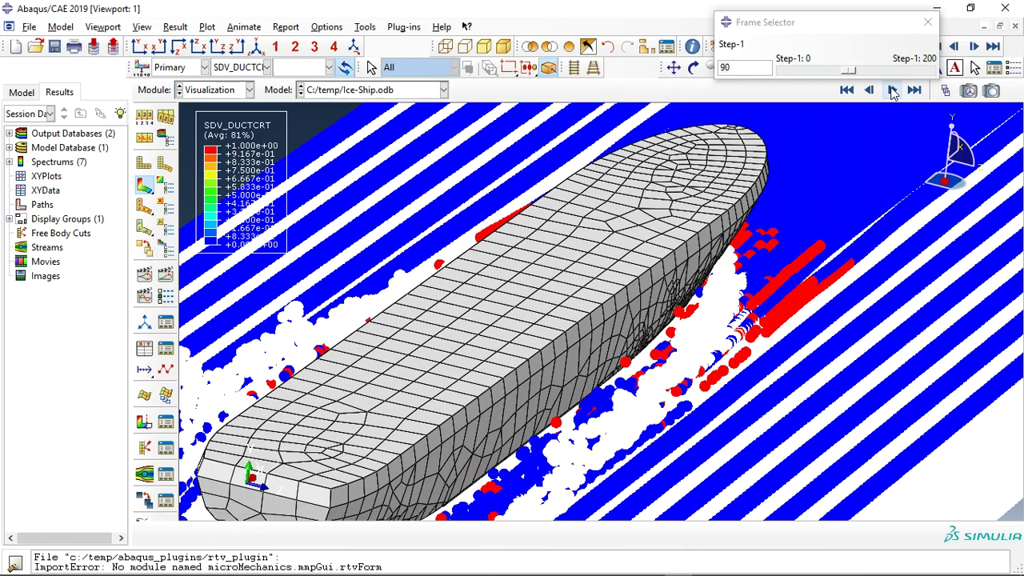
pyautogui.click(893, 92)
pyautogui.click(894, 91)
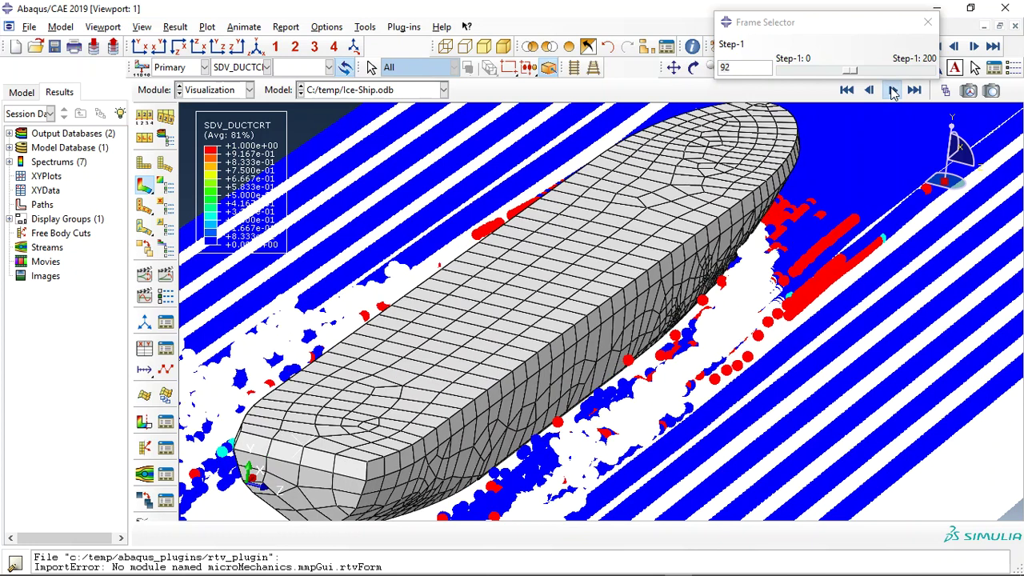
pyautogui.click(894, 91)
pyautogui.click(893, 91)
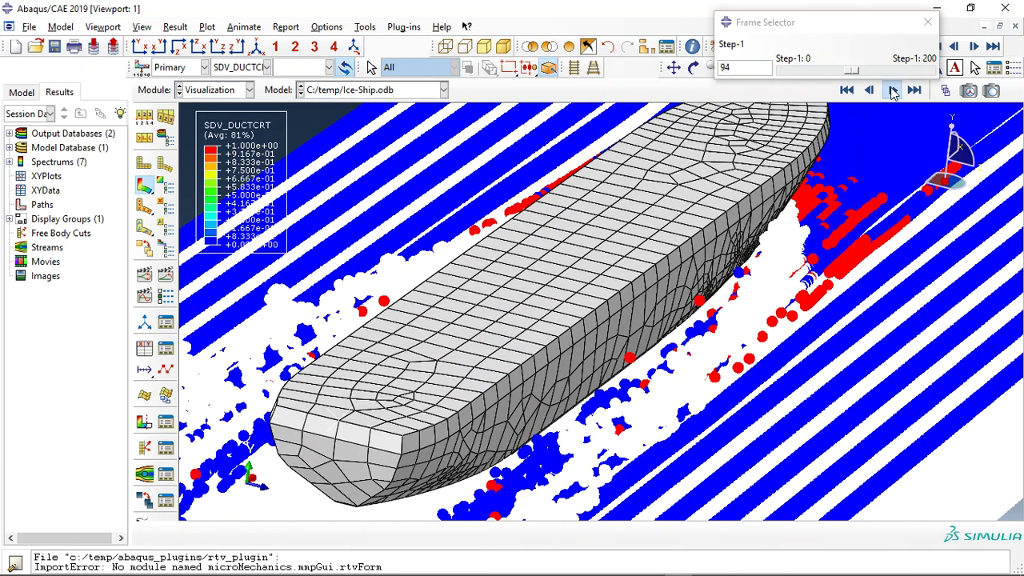
pyautogui.click(893, 91)
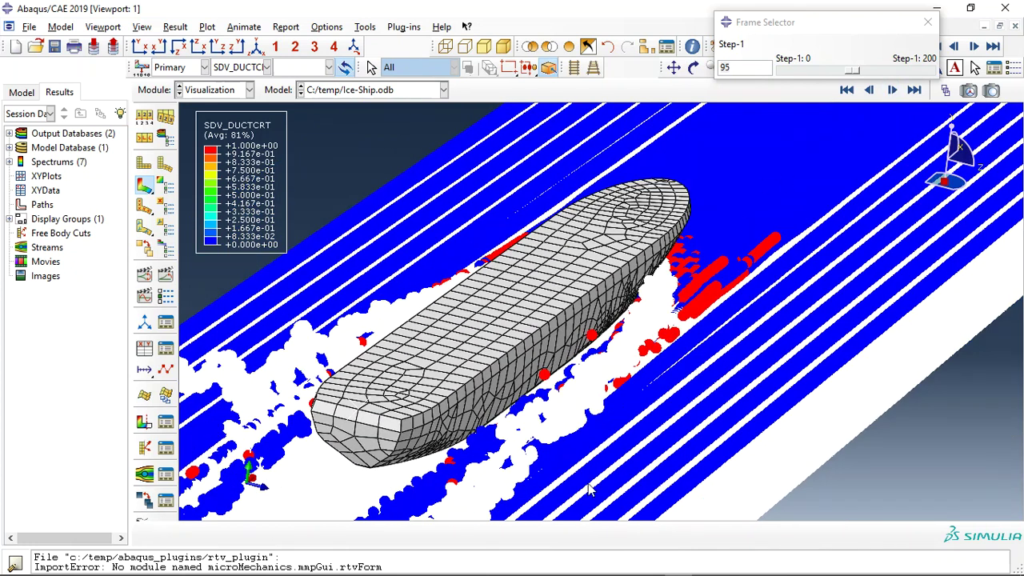
pyautogui.scroll(-2, 696, 231)
pyautogui.scroll(4, 744, 248)
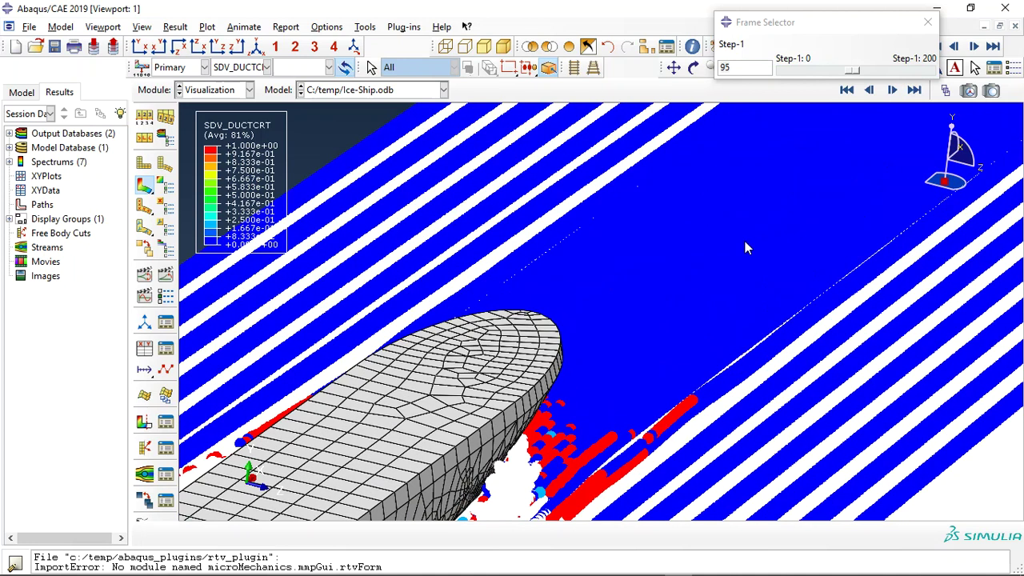
pyautogui.click(894, 91)
pyautogui.click(893, 91)
pyautogui.click(893, 92)
pyautogui.click(894, 91)
pyautogui.click(893, 91)
# Step: Keep stepping the results forward from frame 101 to frame 116
pyautogui.click(894, 91)
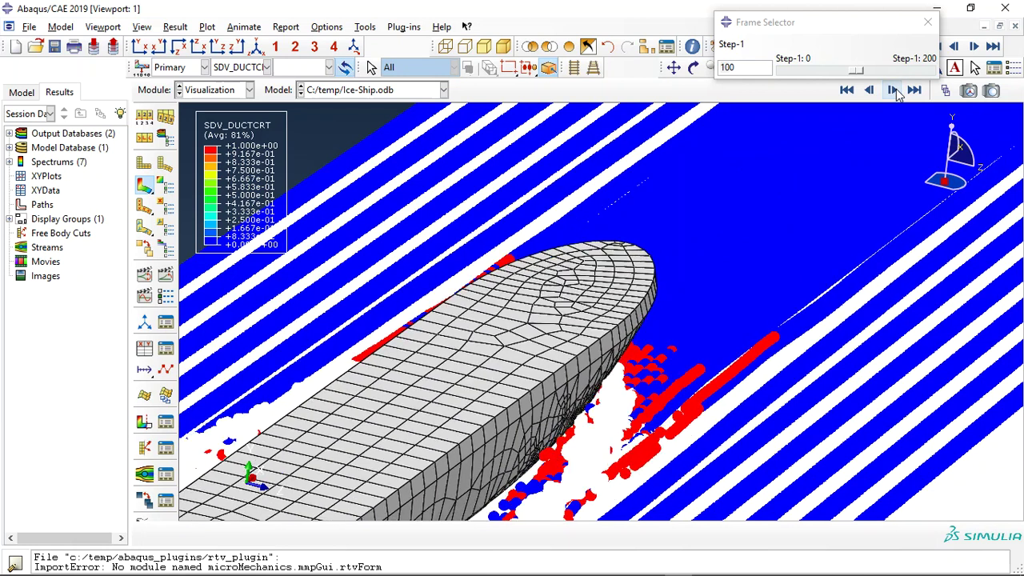
pyautogui.click(893, 91)
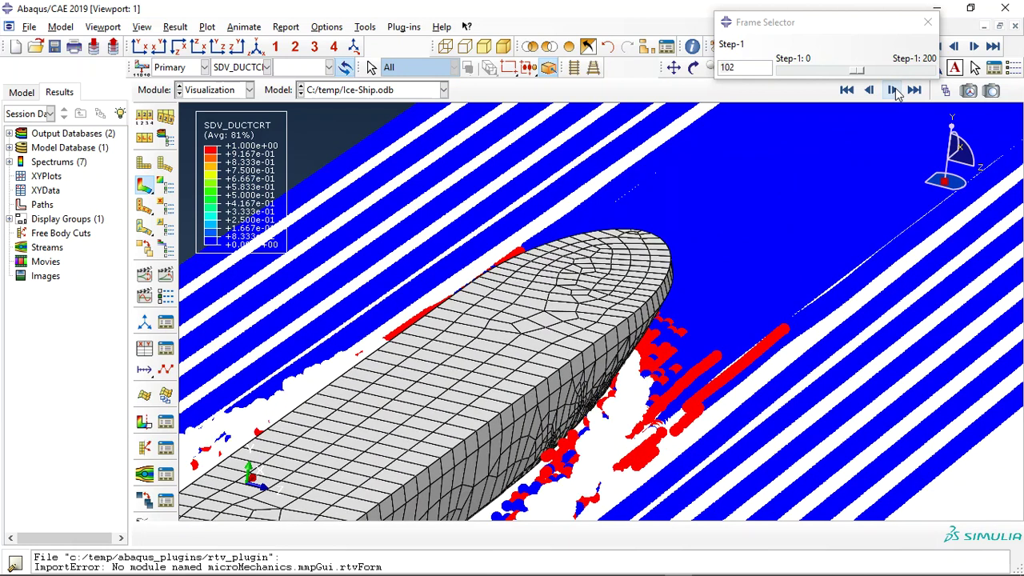
pyautogui.click(894, 92)
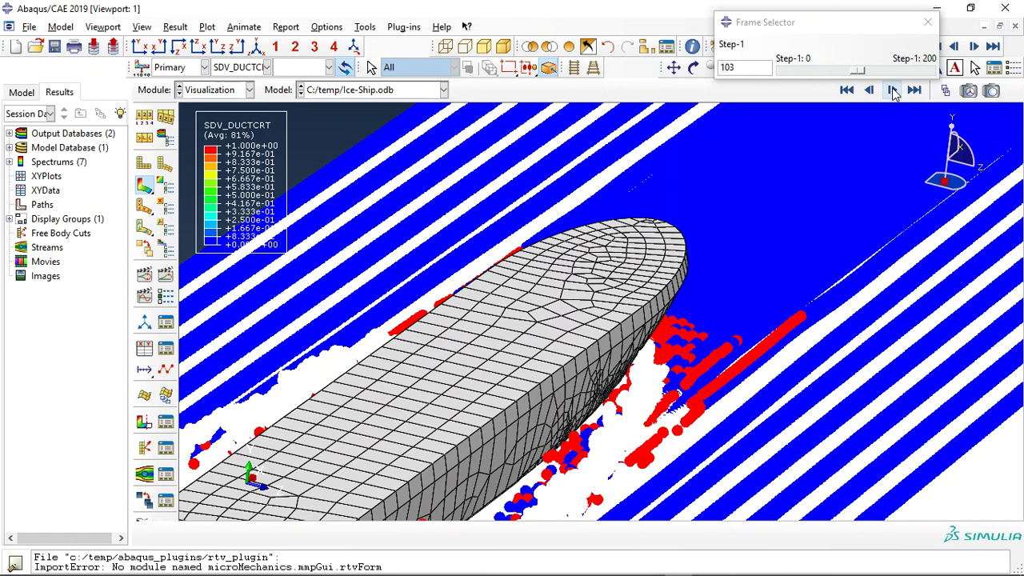
pyautogui.click(893, 91)
pyautogui.click(893, 91)
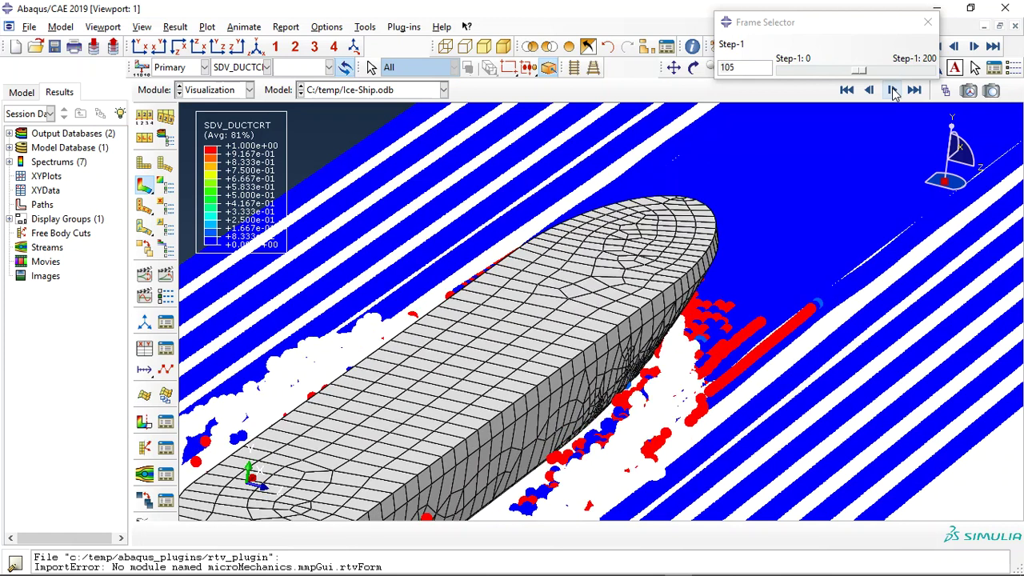
pyautogui.click(893, 91)
pyautogui.click(894, 91)
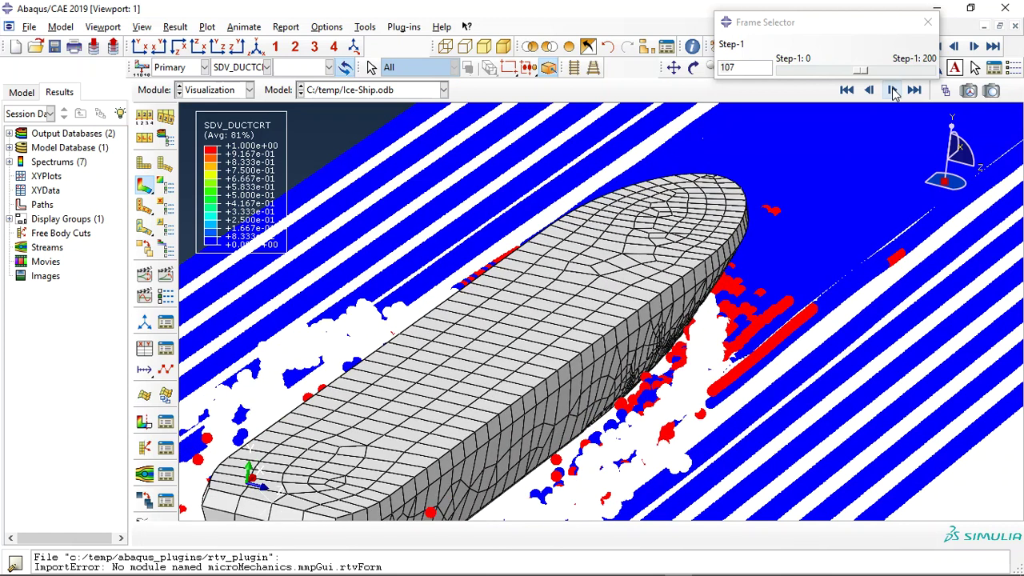
pyautogui.click(893, 91)
pyautogui.click(893, 91)
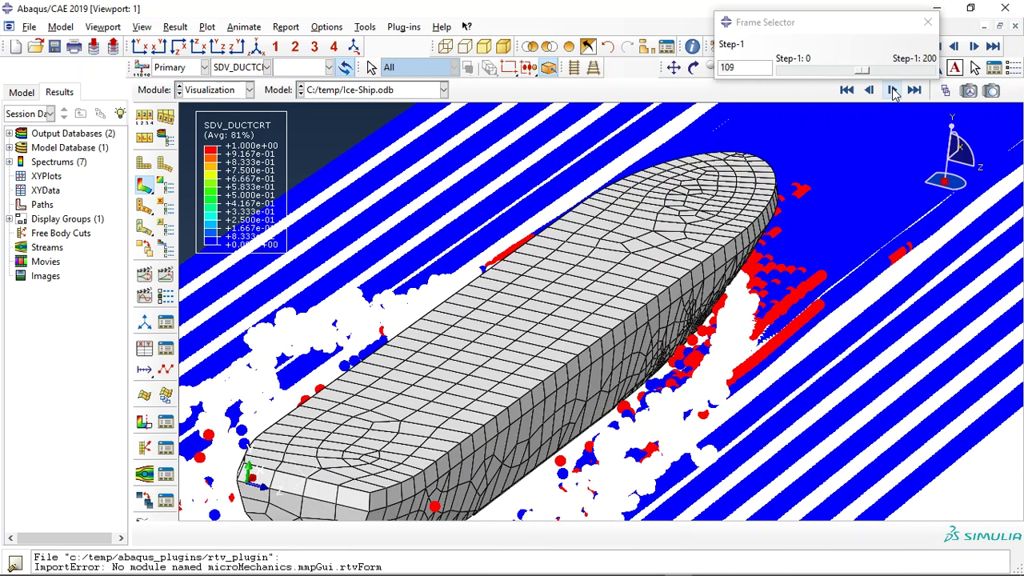
pyautogui.click(893, 91)
pyautogui.click(894, 91)
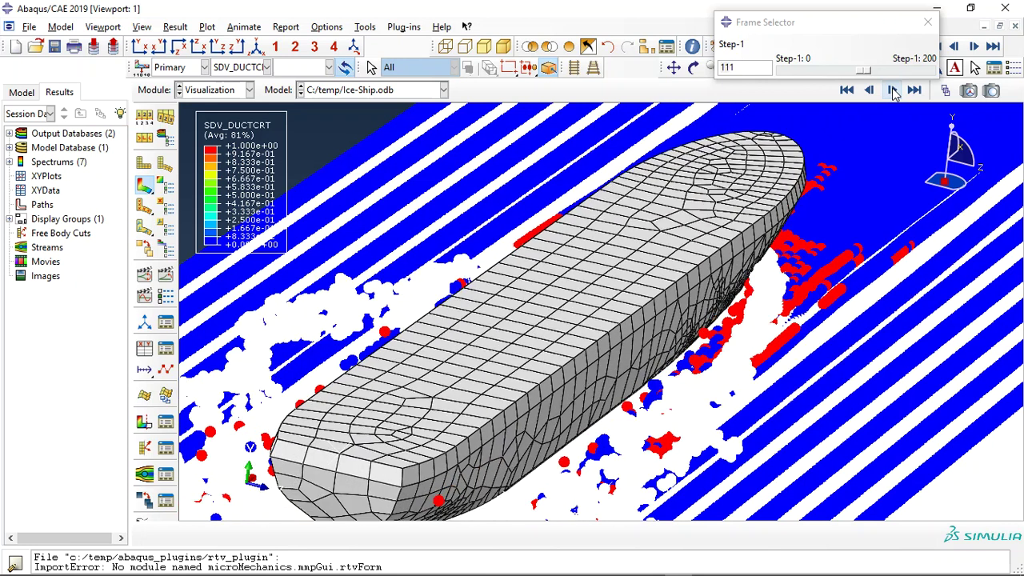
pyautogui.click(893, 92)
pyautogui.click(893, 91)
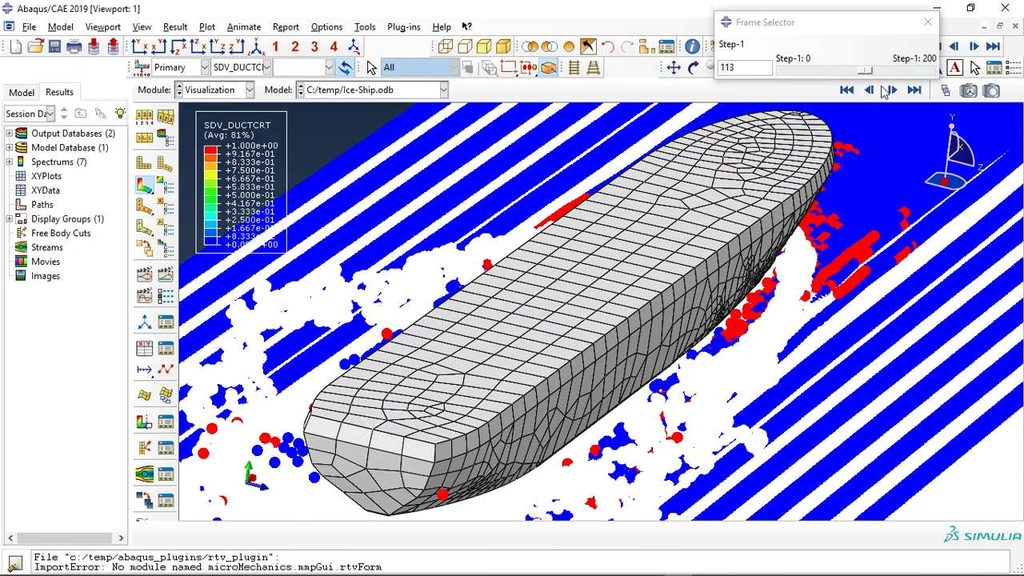
pyautogui.click(892, 91)
pyautogui.click(893, 91)
pyautogui.click(893, 91)
pyautogui.click(893, 90)
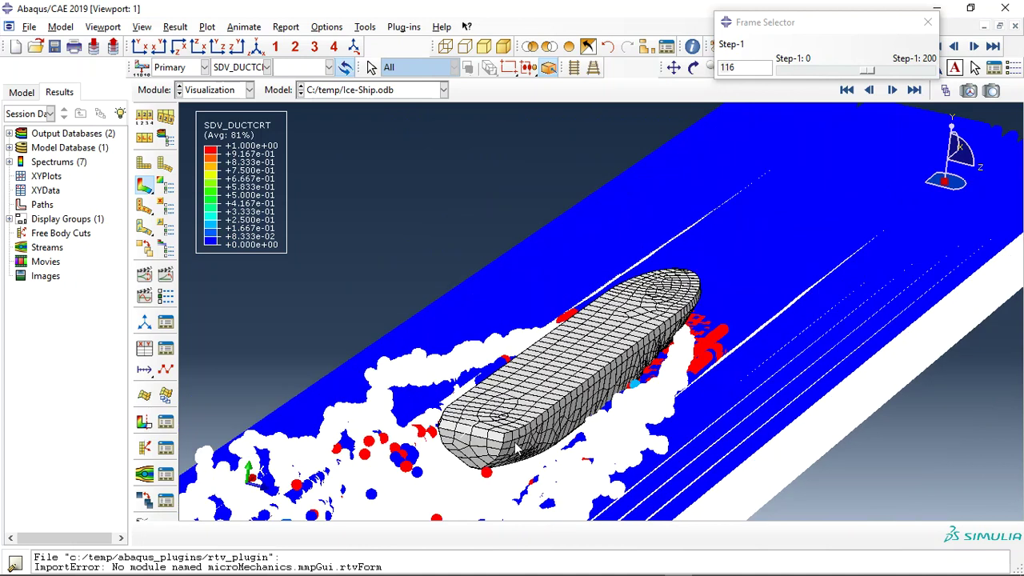
# Step: Zoom in on the hull and step SDV_DUCTCRT forward from frame 116 to 130
pyautogui.scroll(3, 876, 172)
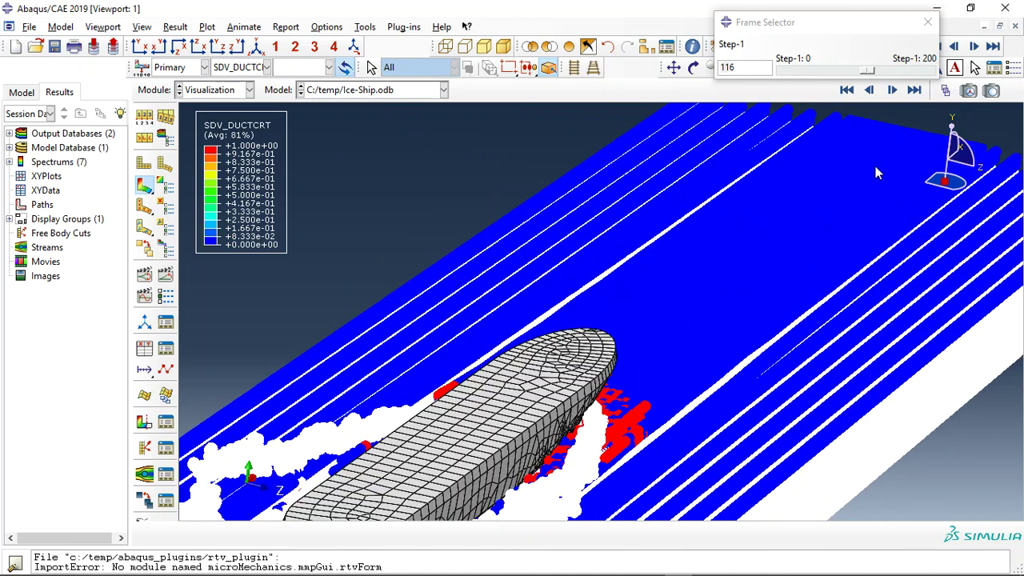
pyautogui.click(893, 90)
pyautogui.click(893, 90)
pyautogui.click(892, 90)
pyautogui.click(893, 90)
pyautogui.click(893, 91)
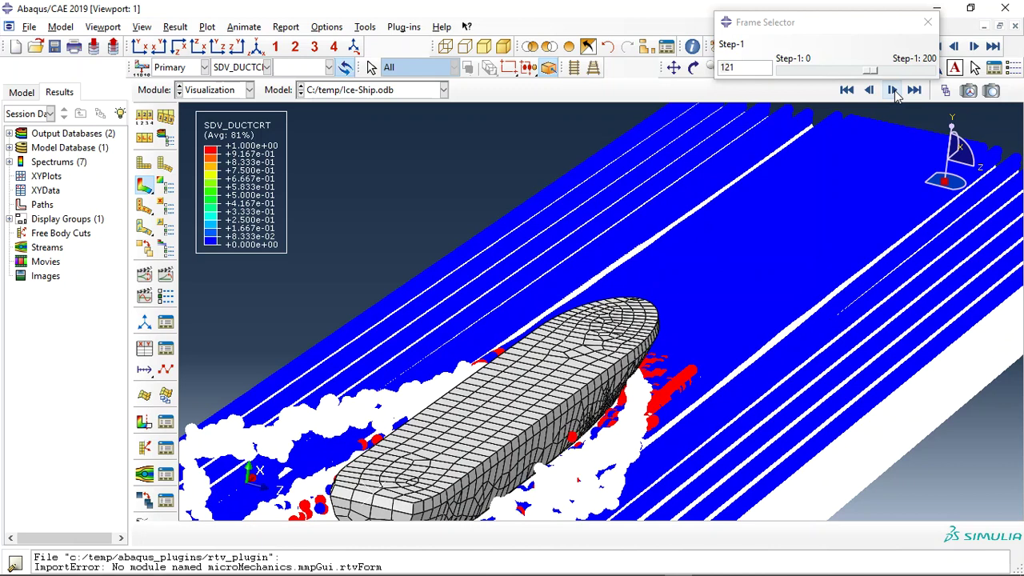
pyautogui.click(892, 90)
pyautogui.click(893, 90)
pyautogui.click(892, 91)
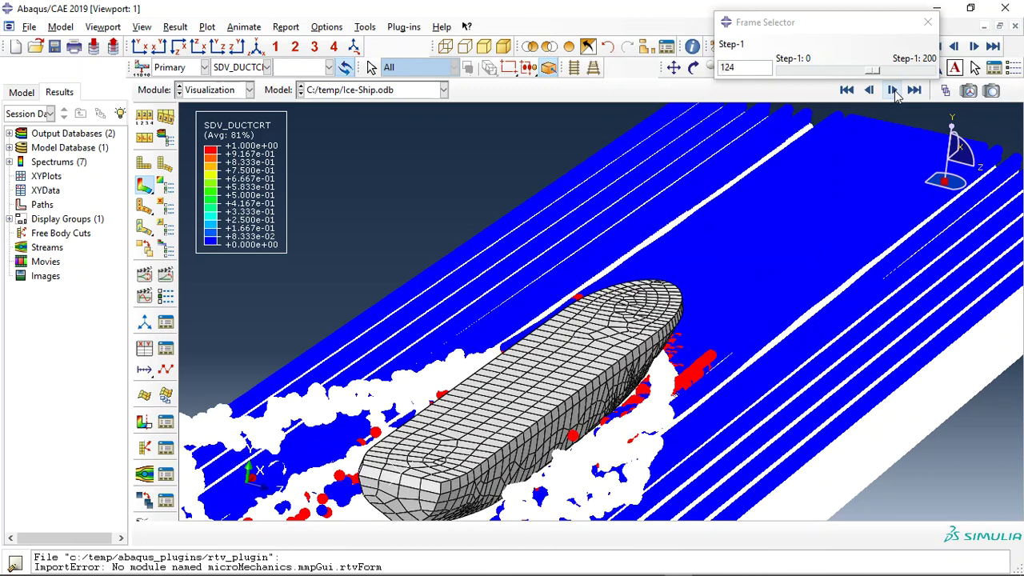
pyautogui.click(893, 90)
pyautogui.click(892, 91)
pyautogui.click(893, 90)
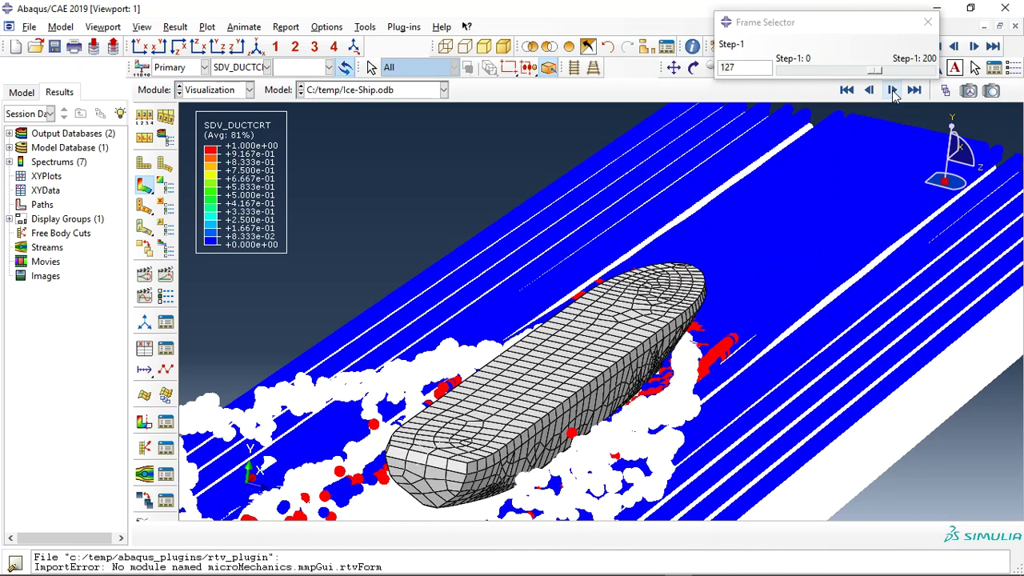
pyautogui.click(892, 90)
pyautogui.click(892, 90)
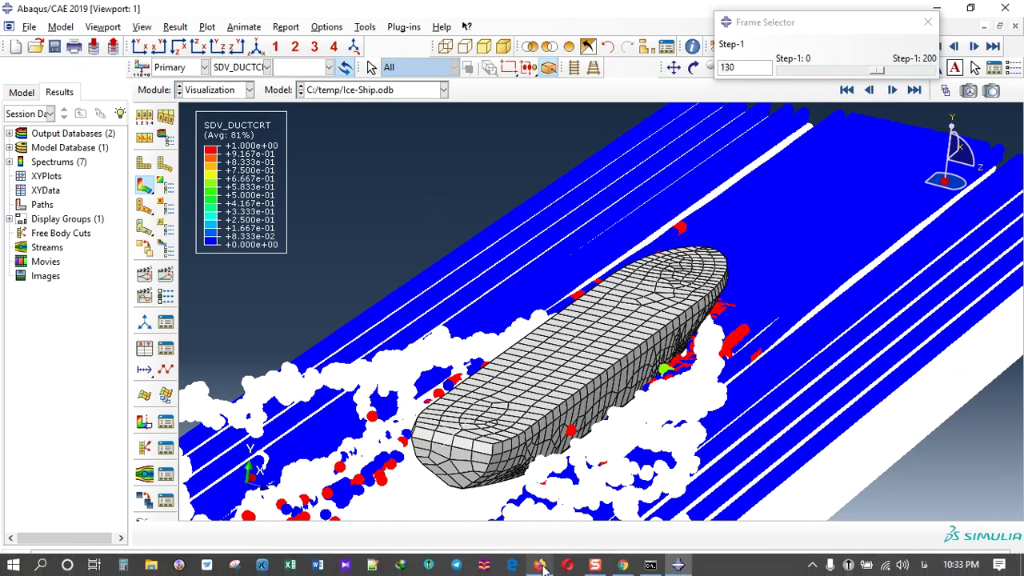
pyautogui.click(539, 564)
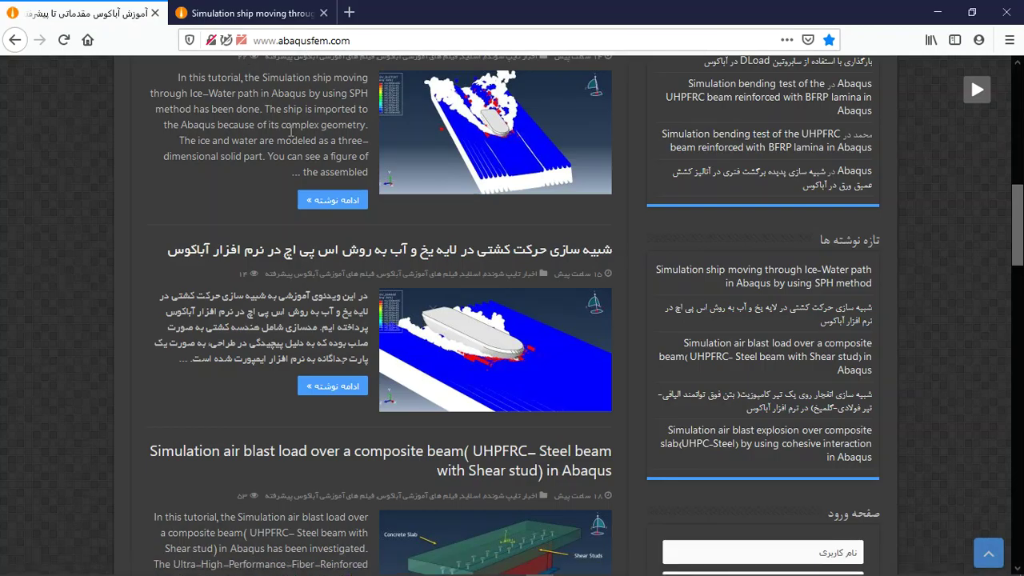
# Step: Find the 'Simulation ship moving through Ice-Water path in Abaqus by using SPH method' post on abaqusfem.com and open it
pyautogui.scroll(2, 288, 132)
pyautogui.scroll(2, 286, 168)
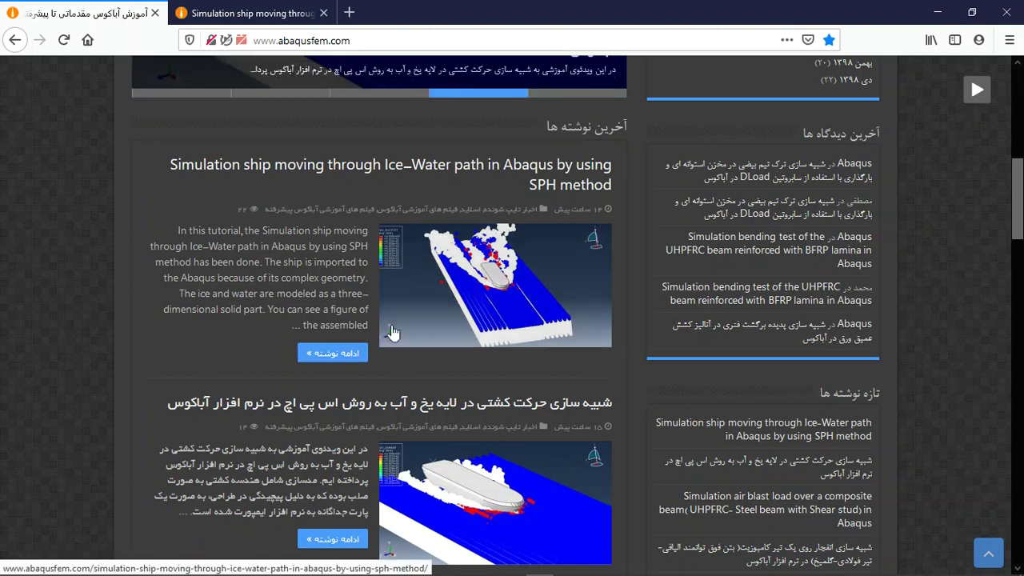
pyautogui.scroll(3, 251, 277)
pyautogui.scroll(9, 251, 277)
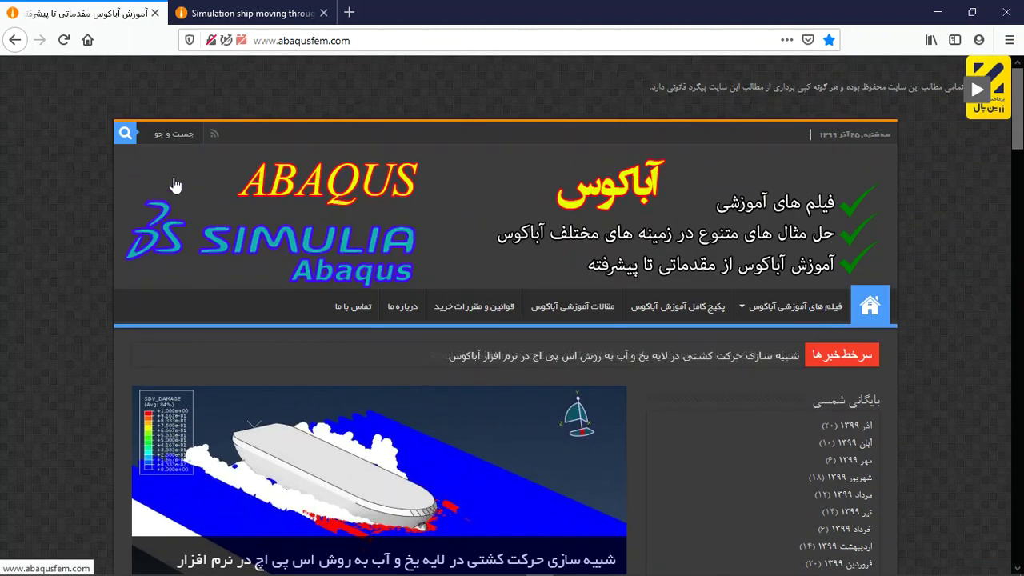
pyautogui.scroll(-8, 152, 216)
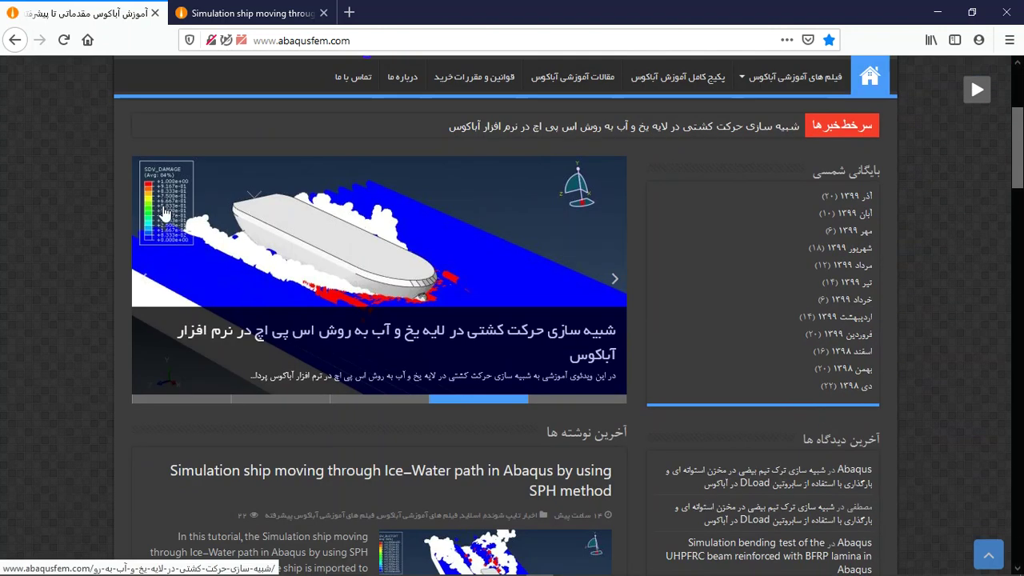
pyautogui.scroll(-1, 272, 241)
pyautogui.click(370, 320)
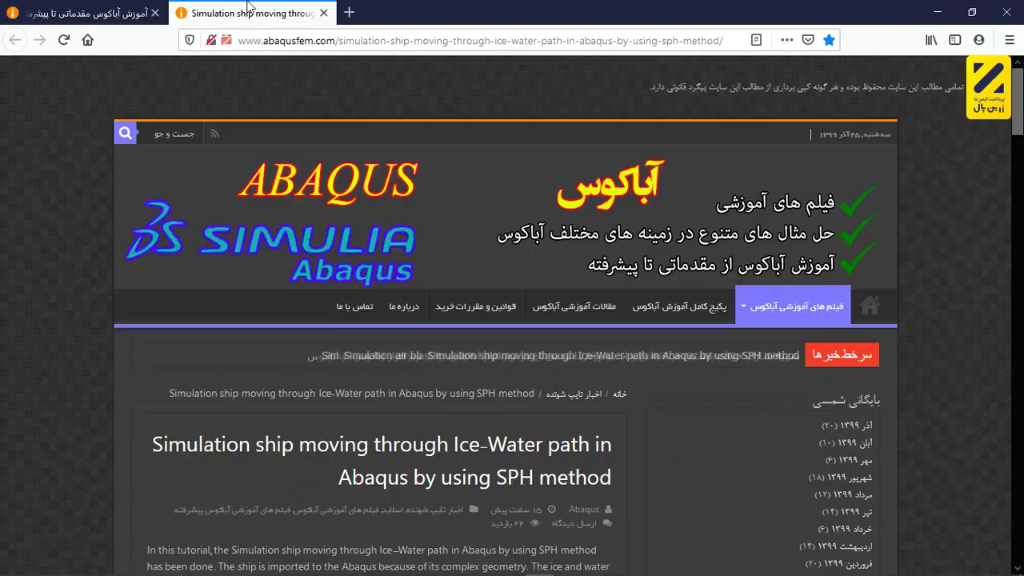
# Step: Scroll past the result images to the Twenty-Six Euro offer for CAE, INP and video files
pyautogui.scroll(-7, 367, 238)
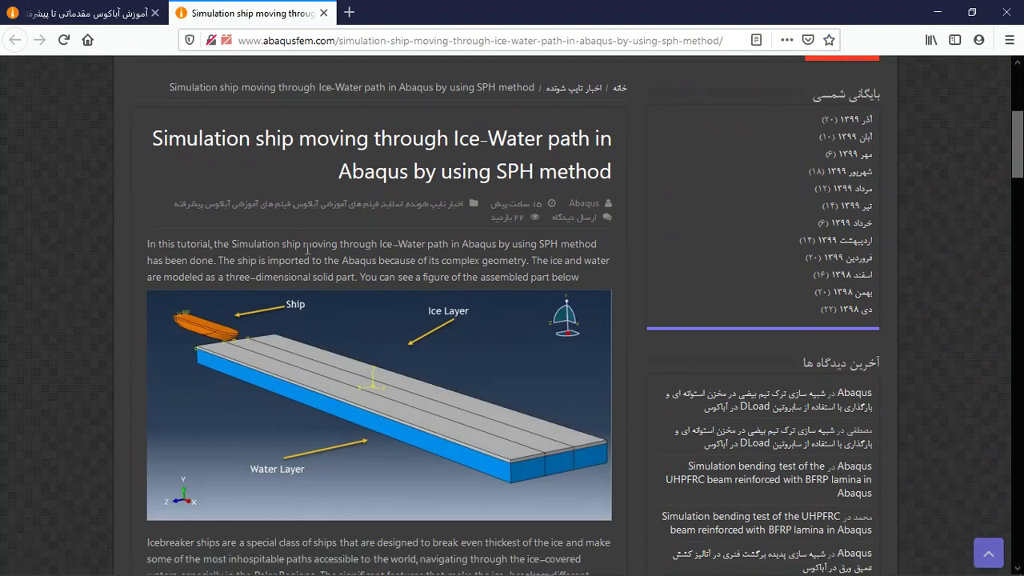
pyautogui.scroll(-8, 309, 354)
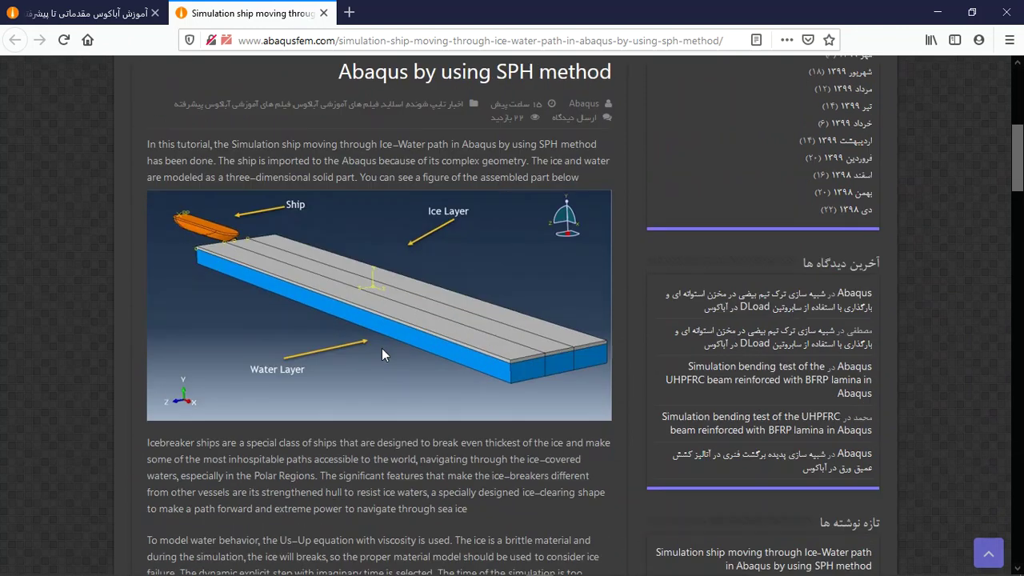
pyautogui.scroll(-2, 332, 289)
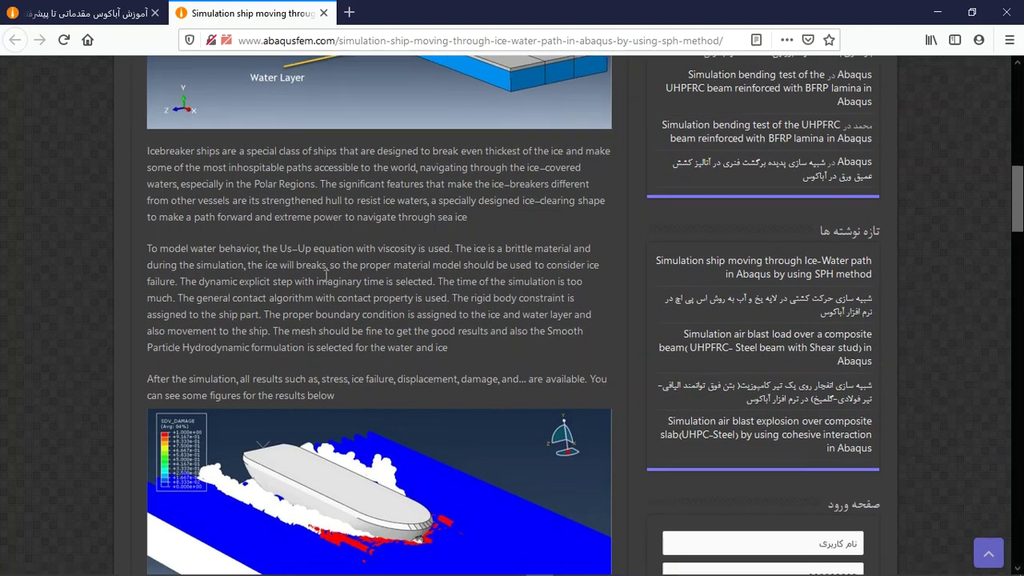
pyautogui.scroll(-2, 331, 226)
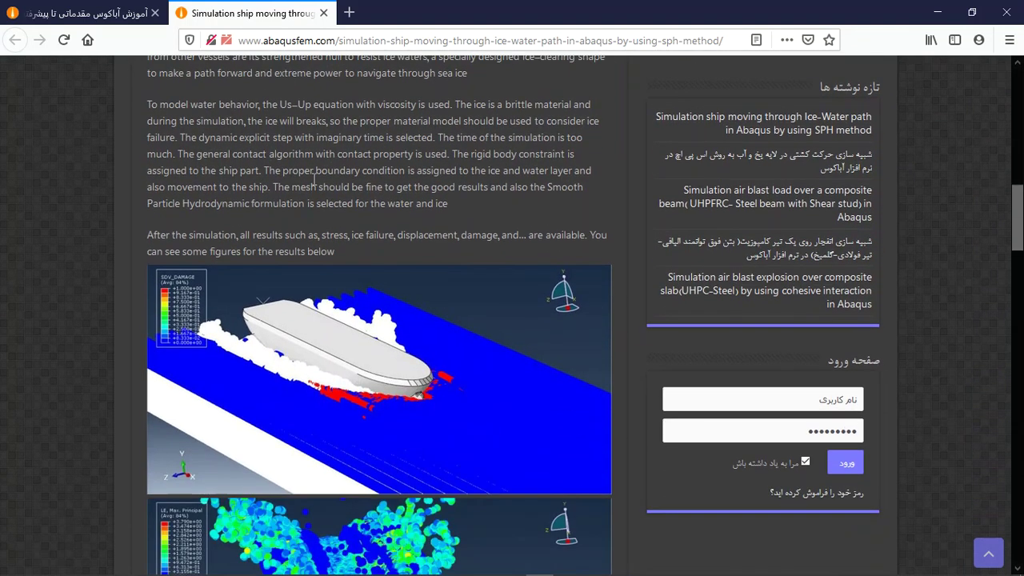
pyautogui.scroll(-3, 336, 227)
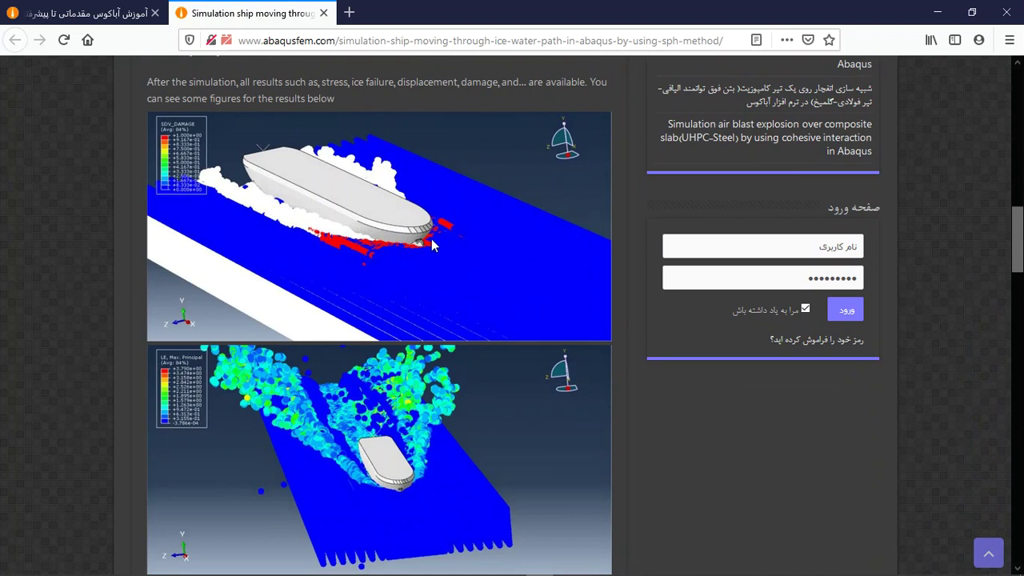
pyautogui.scroll(-15, 408, 246)
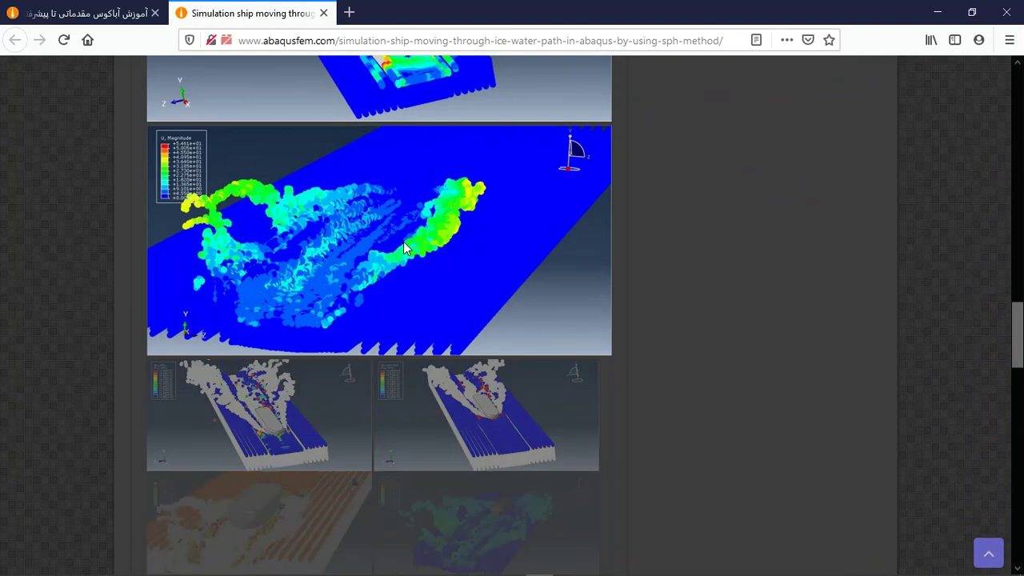
pyautogui.scroll(-6, 404, 248)
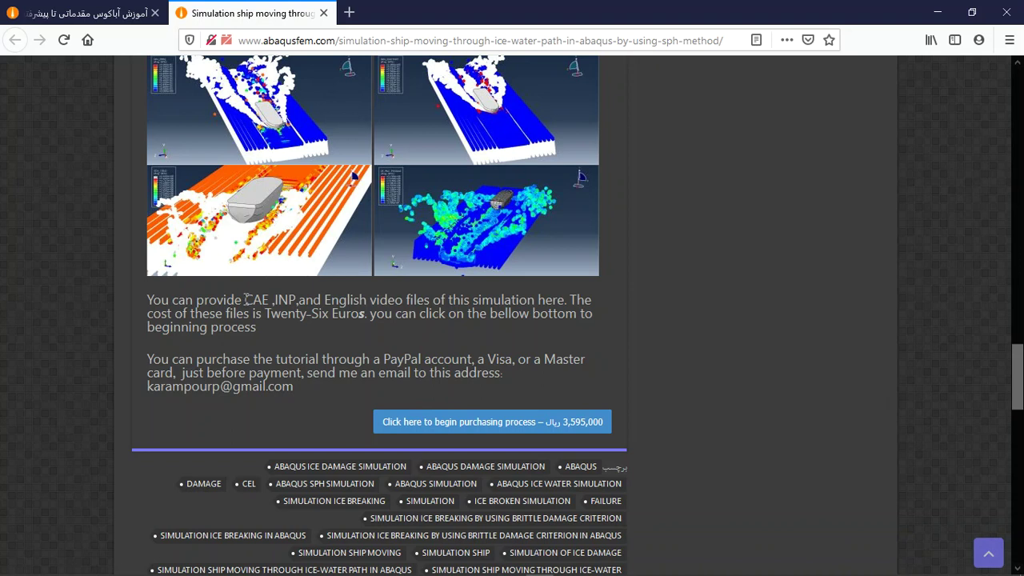
pyautogui.moveTo(245, 299); pyautogui.dragTo(511, 300)
pyautogui.click(453, 316)
pyautogui.moveTo(267, 314); pyautogui.dragTo(365, 315)
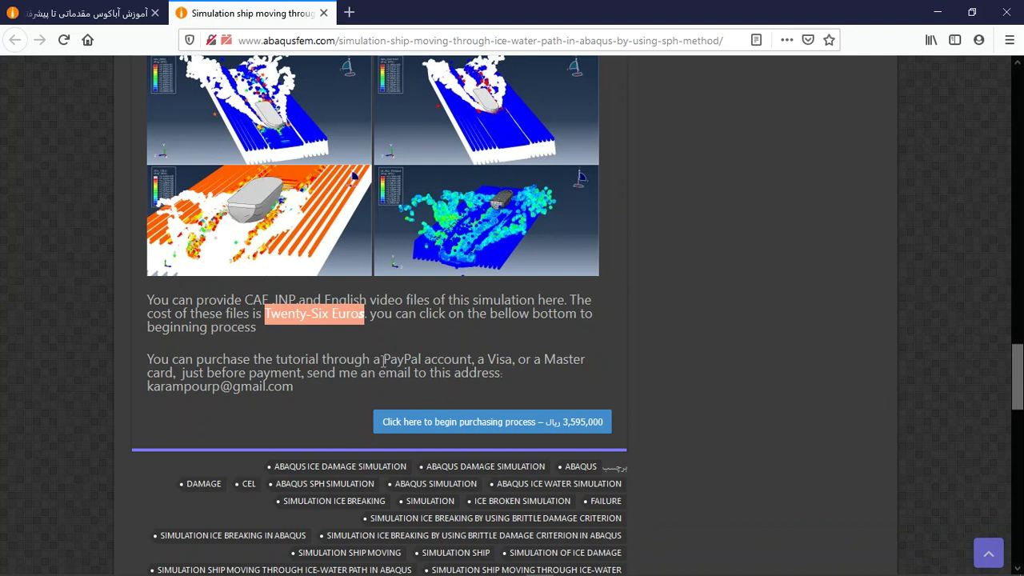
pyautogui.moveTo(362, 360); pyautogui.dragTo(246, 359)
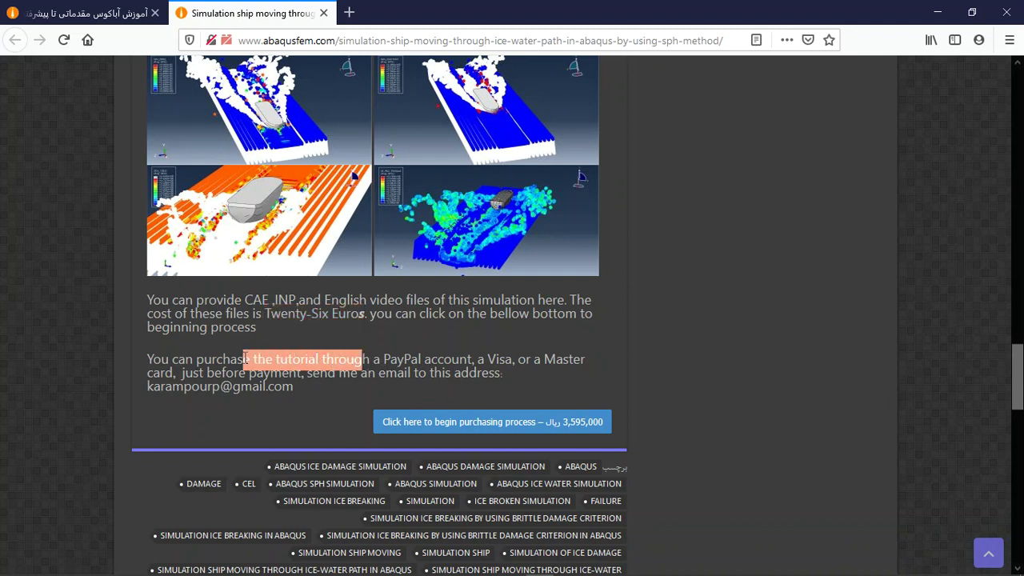
pyautogui.moveTo(294, 390); pyautogui.dragTo(152, 387)
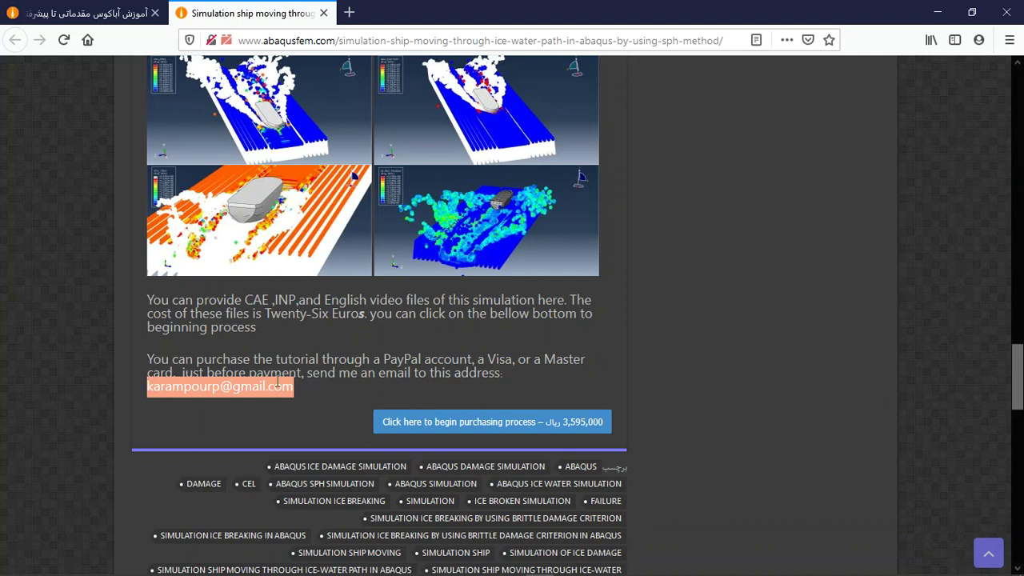